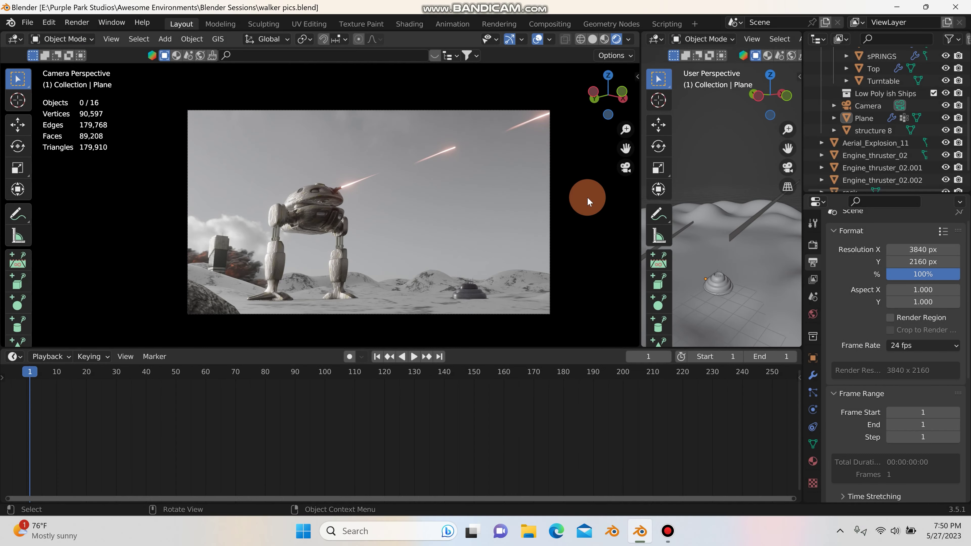
{"action": "left_click", "coordinate": [625, 167]}
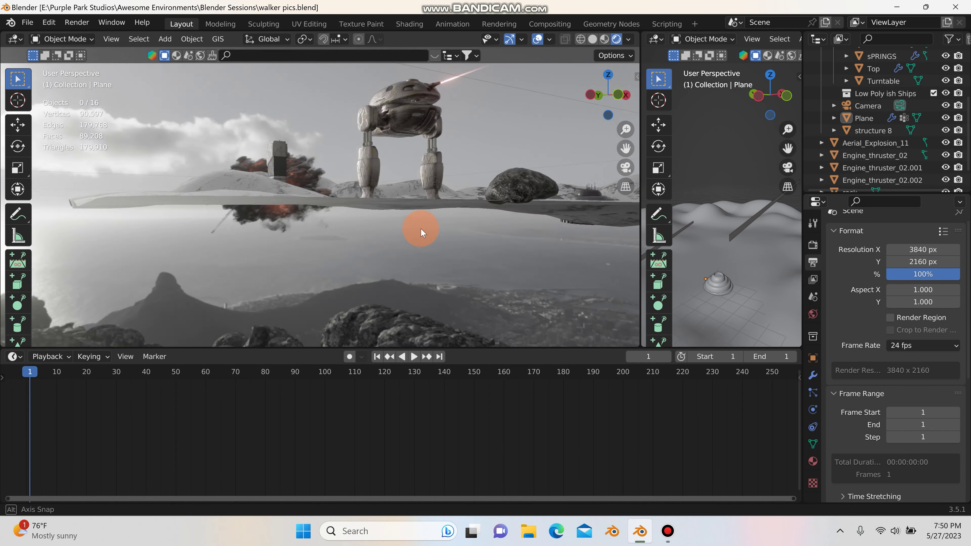
{"action": "scroll", "coordinate": [474, 132], "scroll_direction": "down", "scroll_amount": 3}
{"action": "middle_click_drag", "start_coordinate": [460, 154], "coordinate": [358, 207], "text": "shift"}
{"action": "key", "text": "KP_0"}
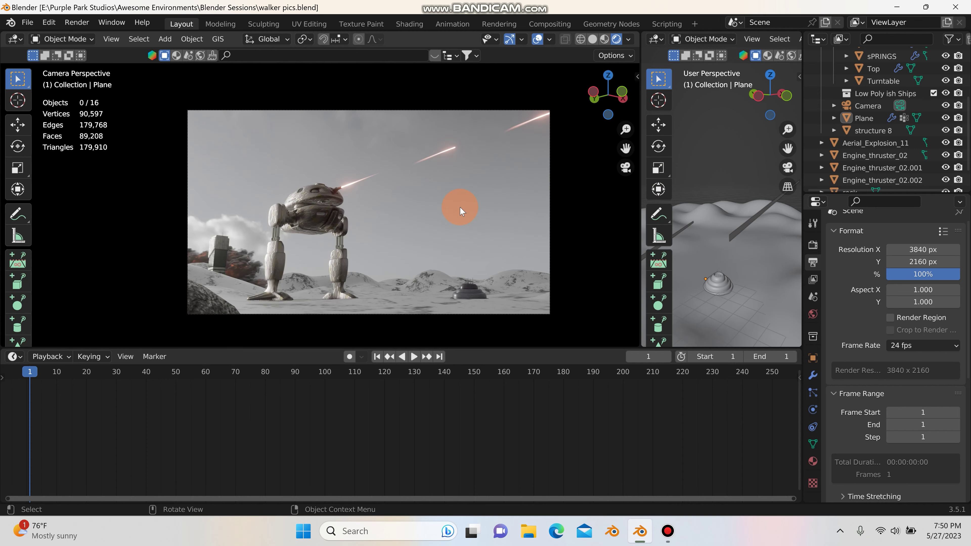
Switch to the Shading workspace, show the scene in rendered shading and bring the whole material node tree into view.
{"action": "left_click", "coordinate": [409, 25]}
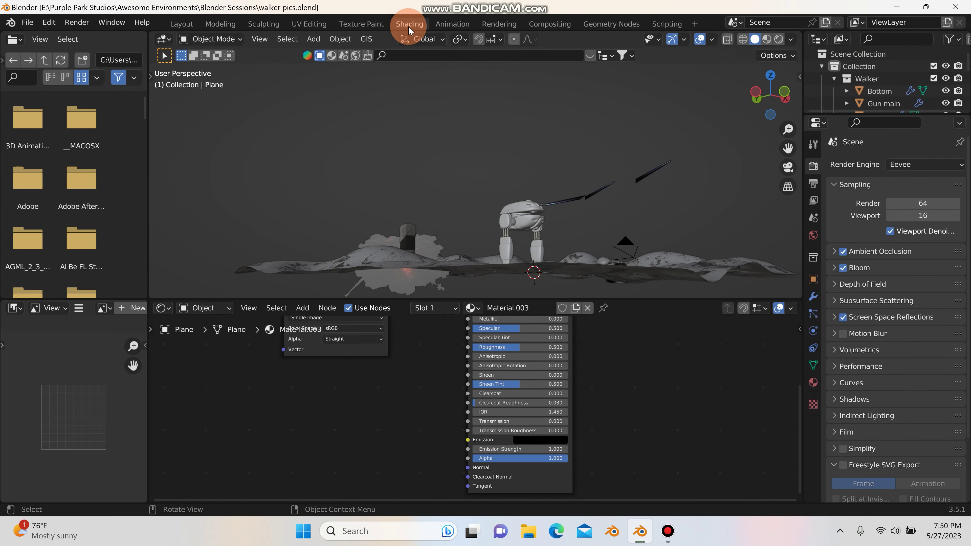
{"action": "left_click", "coordinate": [779, 39]}
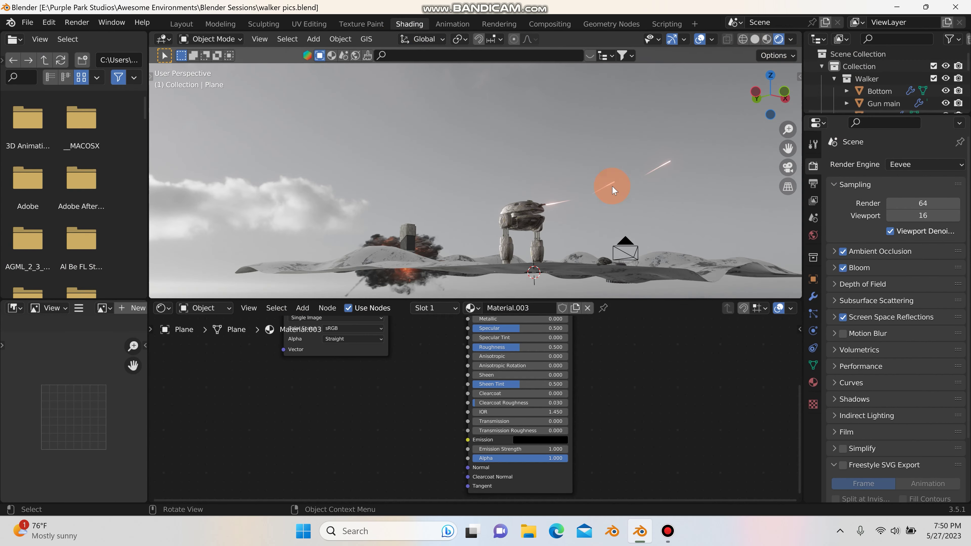
{"action": "scroll", "coordinate": [641, 384], "scroll_direction": "down", "scroll_amount": 6}
{"action": "middle_click_drag", "start_coordinate": [642, 385], "coordinate": [560, 482]}
{"action": "scroll", "coordinate": [569, 457], "scroll_direction": "up", "scroll_amount": 4}
{"action": "scroll", "coordinate": [550, 425], "scroll_direction": "down", "scroll_amount": 1}
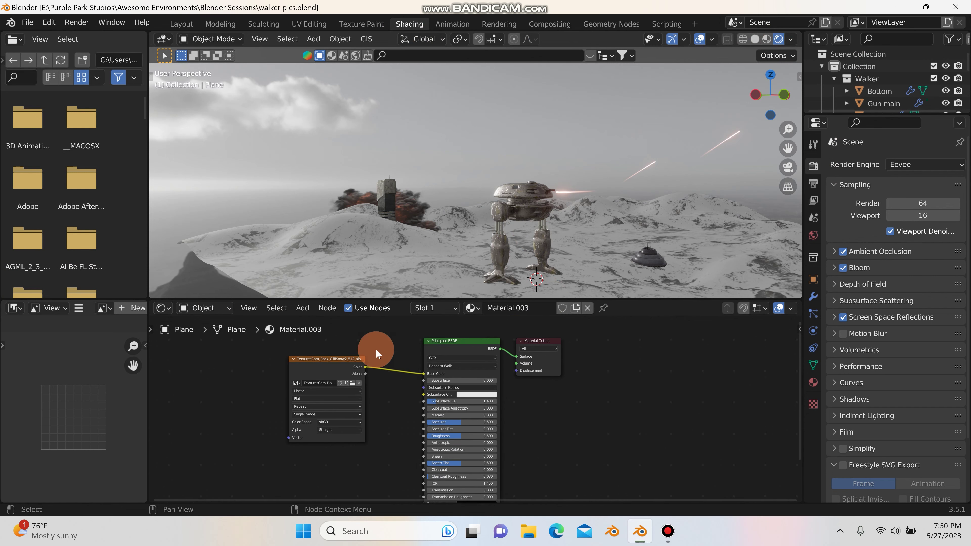
Switch the node editor from object materials to the World shader and bring its full node chain into view.
{"action": "left_click", "coordinate": [212, 312]}
{"action": "left_click", "coordinate": [219, 337]}
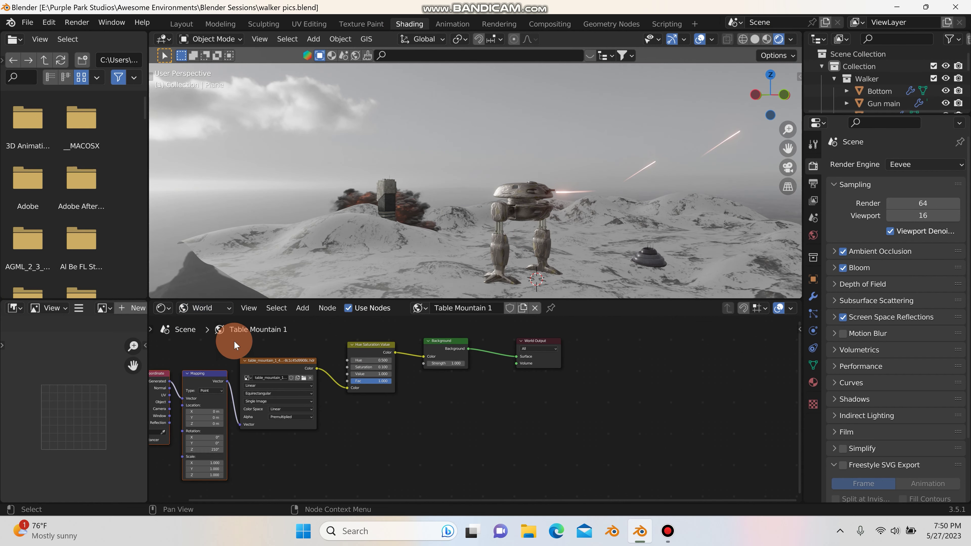
{"action": "middle_click_drag", "start_coordinate": [383, 406], "coordinate": [501, 427]}
{"action": "scroll", "coordinate": [501, 443], "scroll_direction": "up", "scroll_amount": 1}
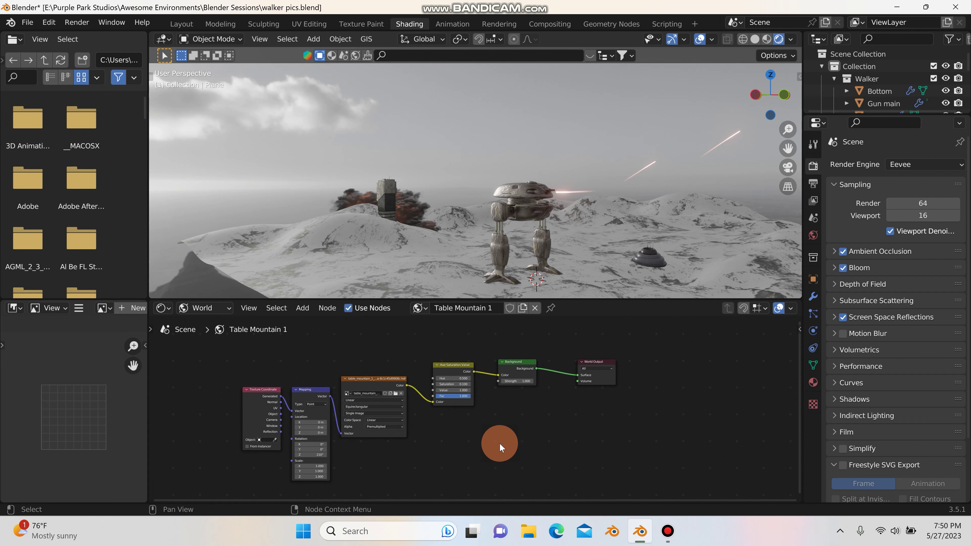
Unlink the Table Mountain 1 world from the scene and create a new world in its place.
{"action": "left_click", "coordinate": [528, 322]}
{"action": "left_click", "coordinate": [533, 308]}
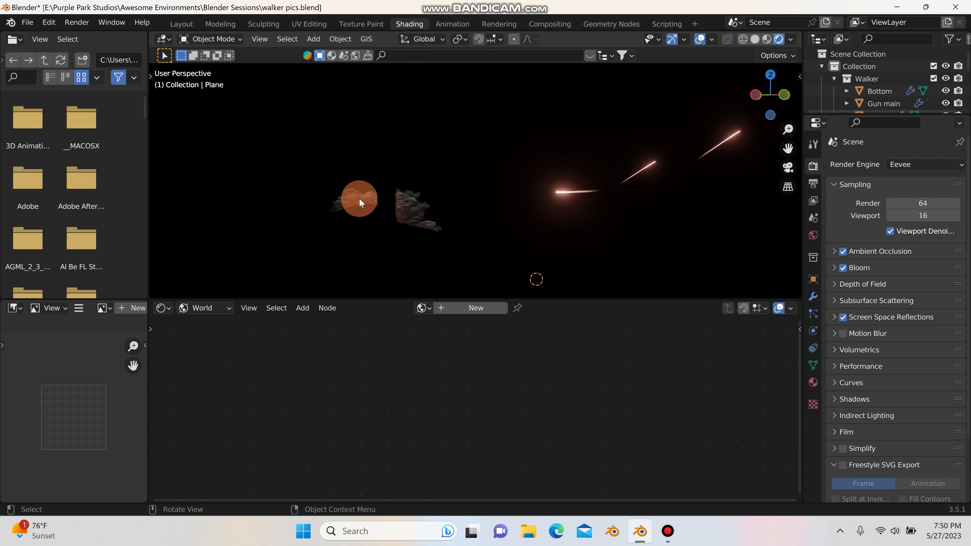
{"action": "left_click", "coordinate": [499, 311]}
{"action": "scroll", "coordinate": [480, 377], "scroll_direction": "up", "scroll_amount": 1}
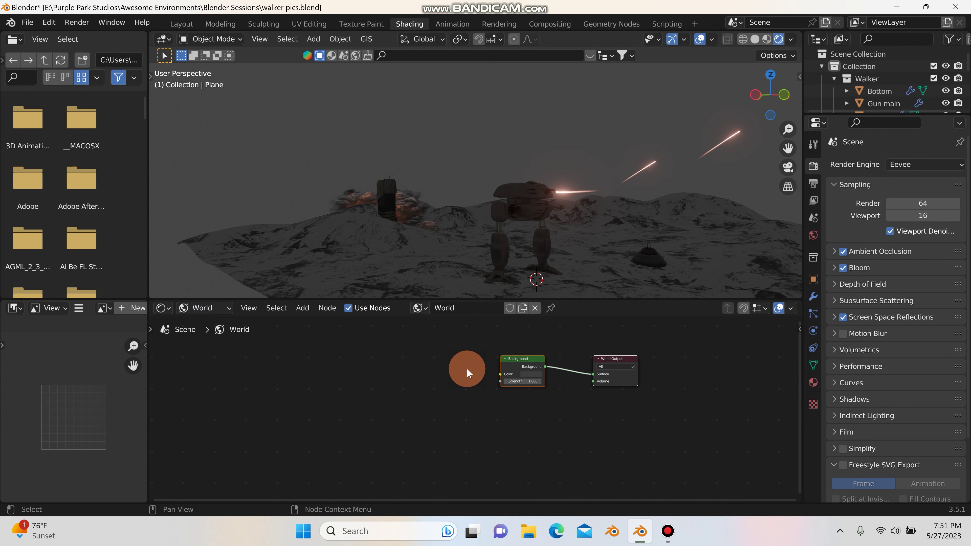
Add an Environment Texture node before the Background node and connect its Color output to the Background's Color input.
{"action": "key", "text": "shift+a"}
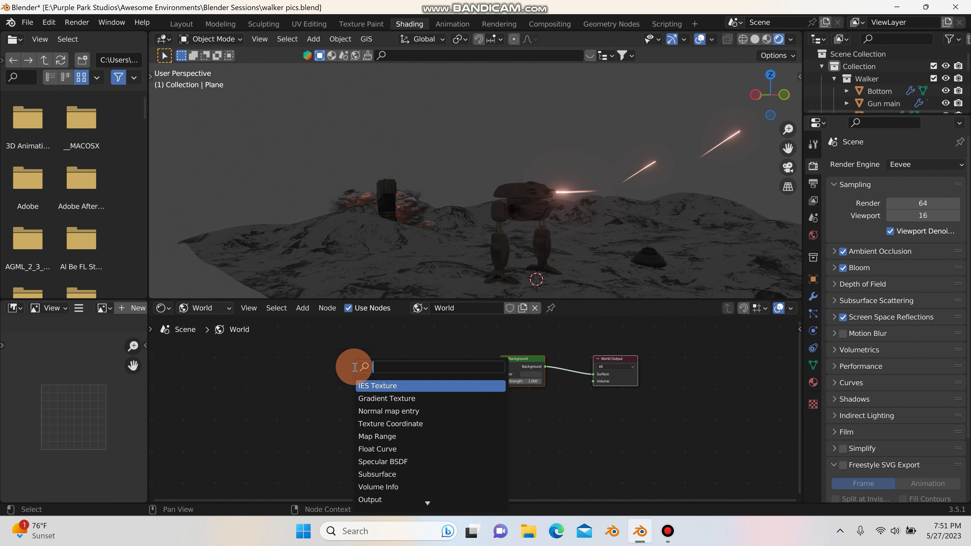
{"action": "type", "text": "envir"}
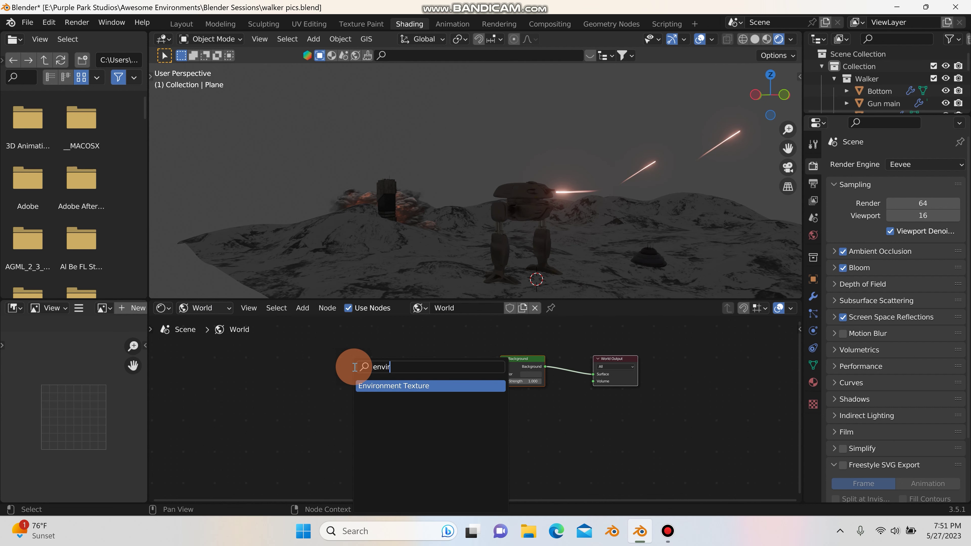
{"action": "left_click", "coordinate": [379, 387]}
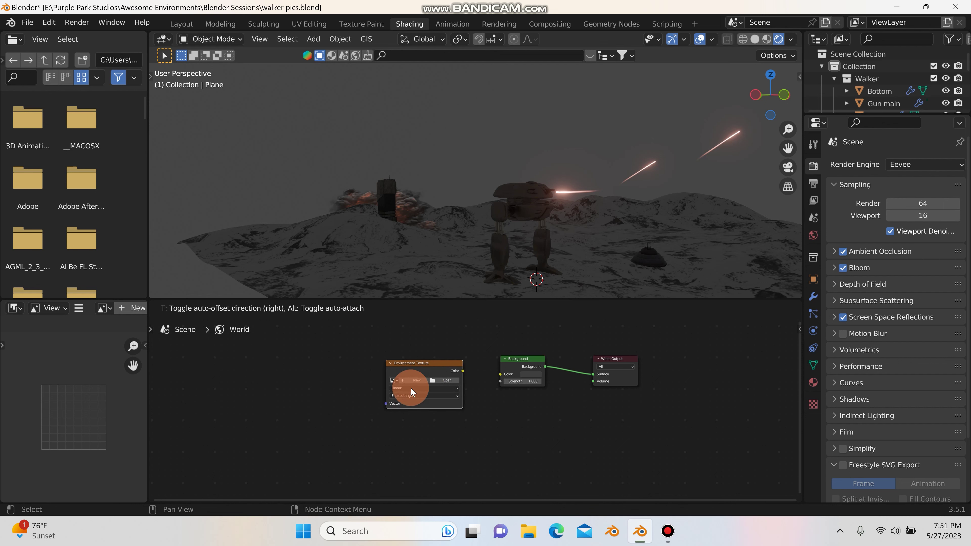
{"action": "left_click", "coordinate": [407, 389]}
{"action": "scroll", "coordinate": [473, 373], "scroll_direction": "up", "scroll_amount": 2}
{"action": "left_click_drag", "start_coordinate": [461, 369], "coordinate": [511, 371]}
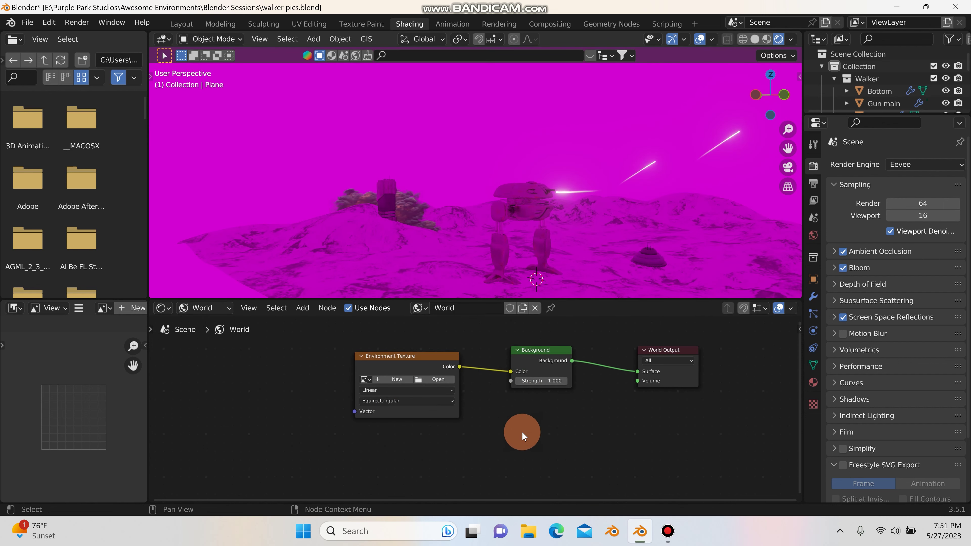
Load TexturesCom_NorwayValleyB_1K_hdri_sphere_tone.jpg from the Awesome Environments Textures folder into the Environment Texture node.
{"action": "left_click", "coordinate": [440, 380]}
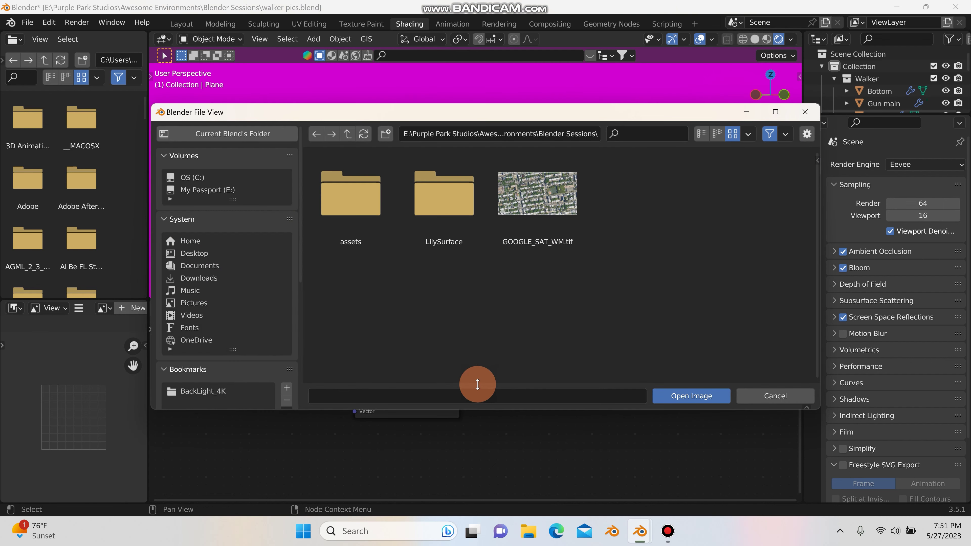
{"action": "left_click", "coordinate": [348, 134]}
{"action": "left_click", "coordinate": [738, 214]}
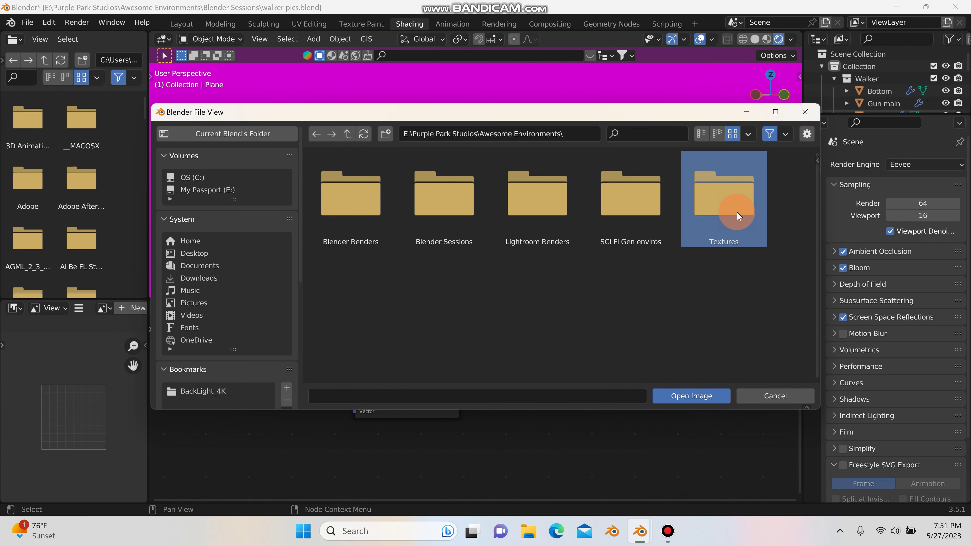
{"action": "double_click", "coordinate": [737, 211]}
{"action": "scroll", "coordinate": [636, 244], "scroll_direction": "down", "scroll_amount": 5}
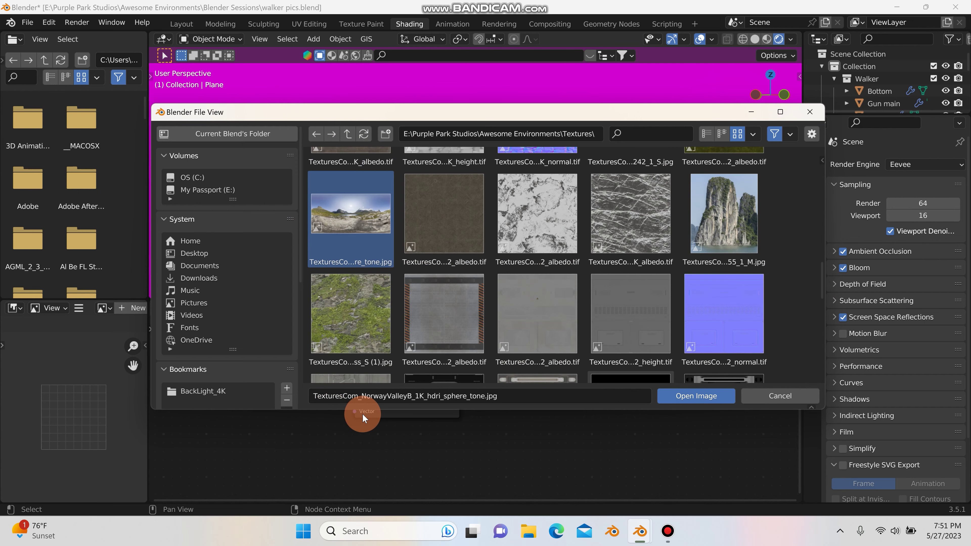
{"action": "left_click", "coordinate": [454, 319]}
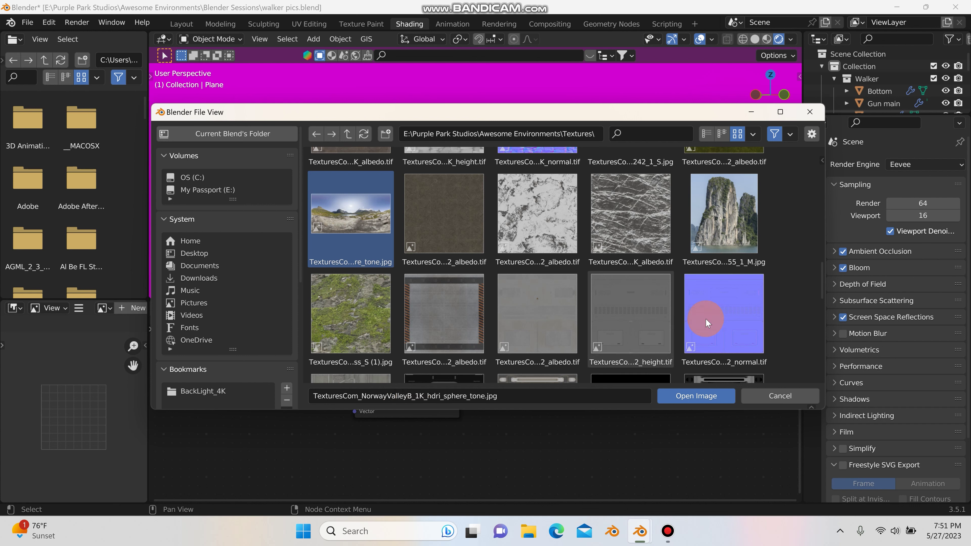
{"action": "left_click", "coordinate": [694, 397]}
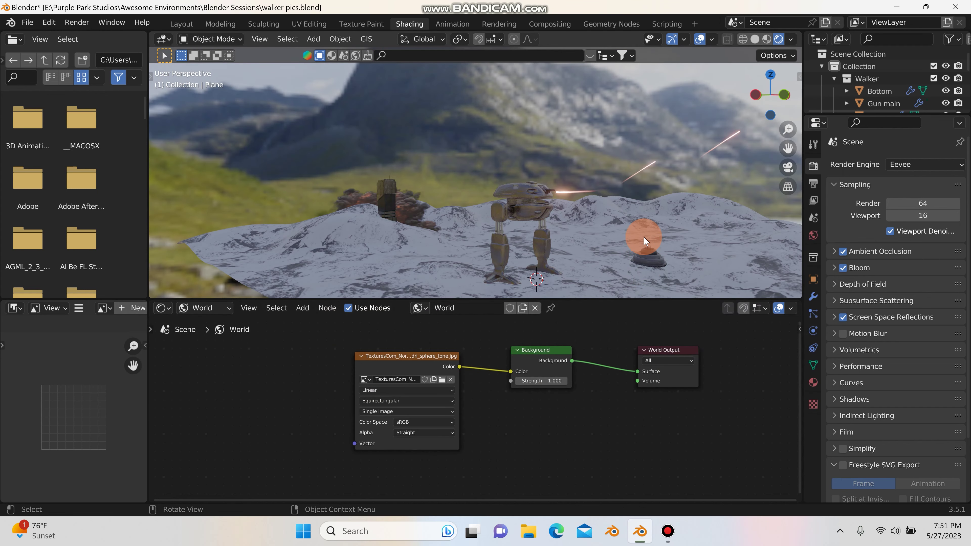
View the scene through the camera and add linked Texture Coordinate and Mapping nodes ahead of the environment texture.
{"action": "middle_click_drag", "start_coordinate": [641, 237], "coordinate": [766, 186]}
{"action": "left_click", "coordinate": [787, 165]}
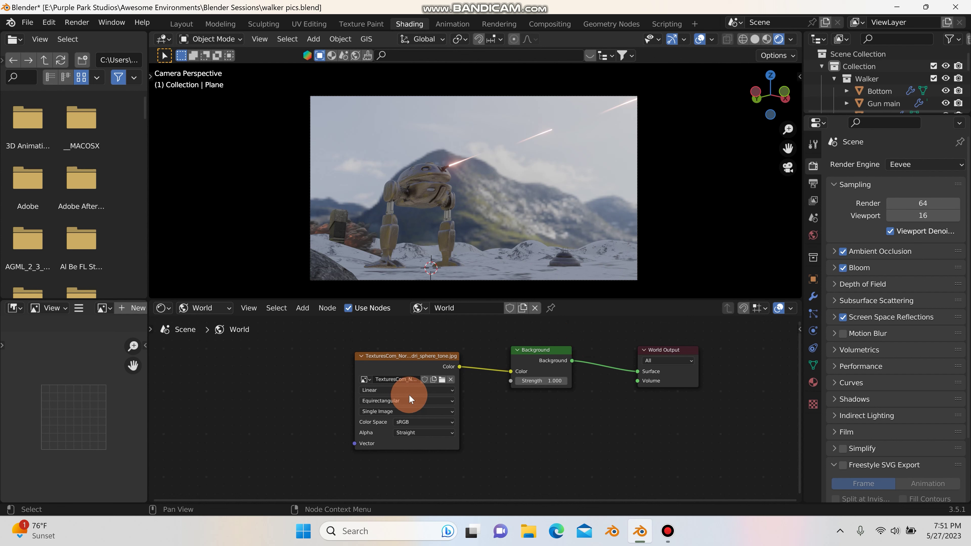
{"action": "left_click", "coordinate": [408, 370]}
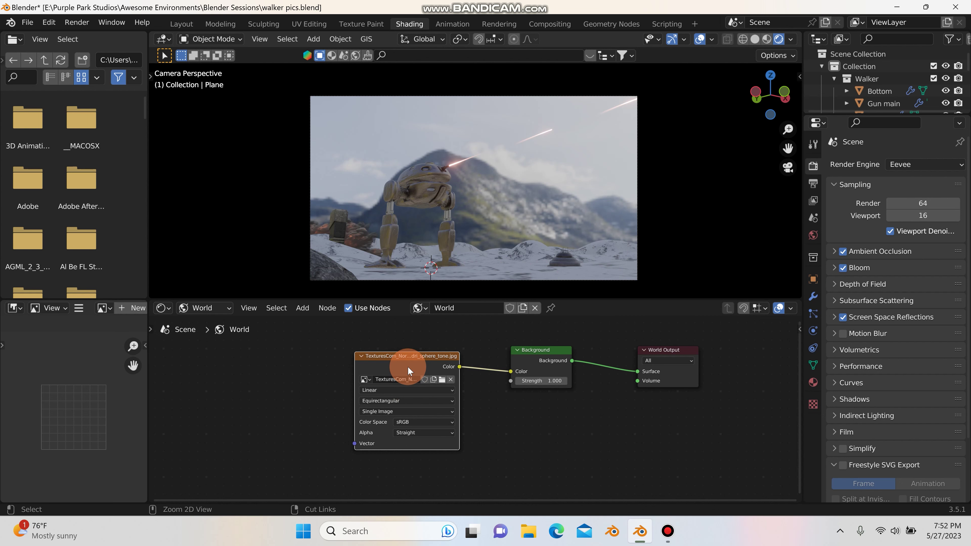
{"action": "key", "text": "ctrl+t"}
{"action": "left_click", "coordinate": [336, 371]}
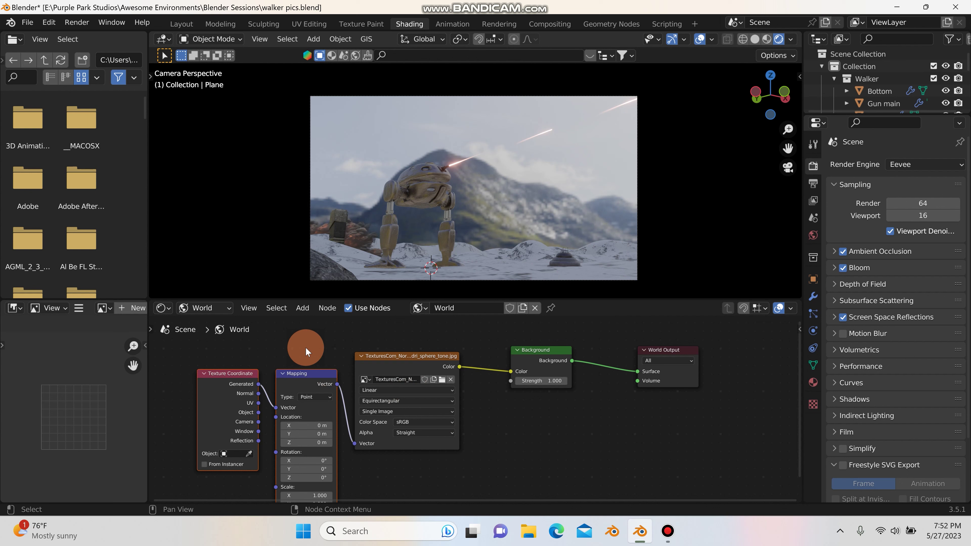
Search the add-on preferences for "node" to check whether Node Wrangler is enabled, and close the preferences.
{"action": "left_click", "coordinate": [49, 22]}
{"action": "left_click", "coordinate": [92, 199]}
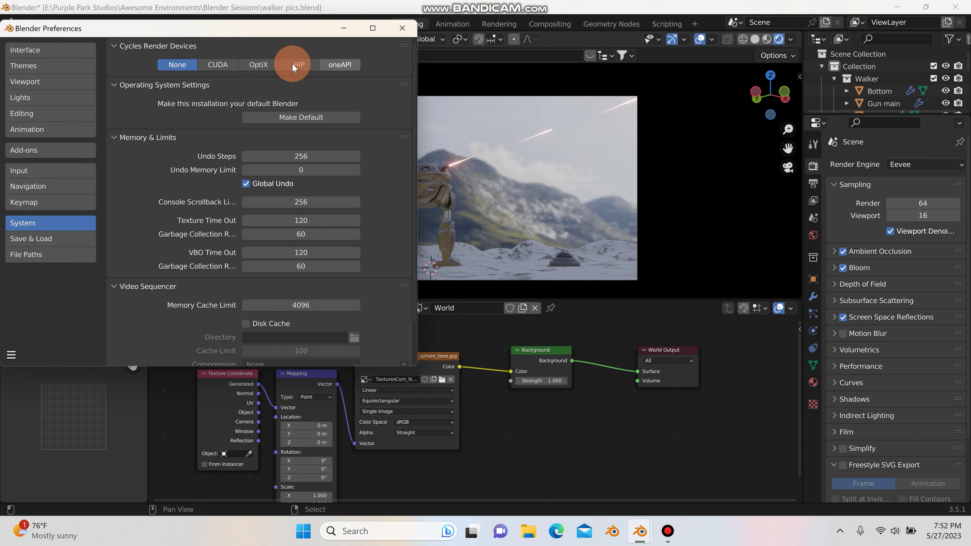
{"action": "left_click", "coordinate": [57, 151]}
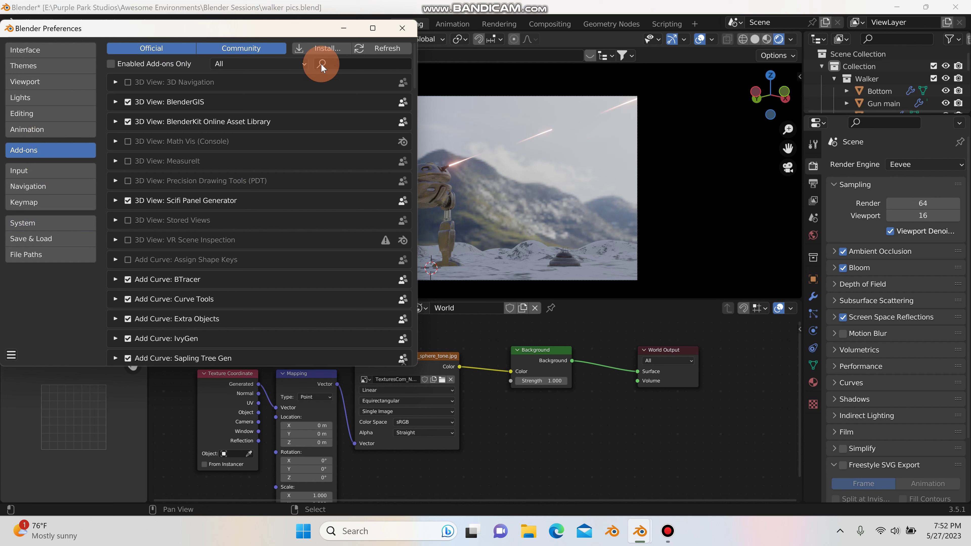
{"action": "left_click", "coordinate": [335, 62]}
{"action": "type", "text": "node"}
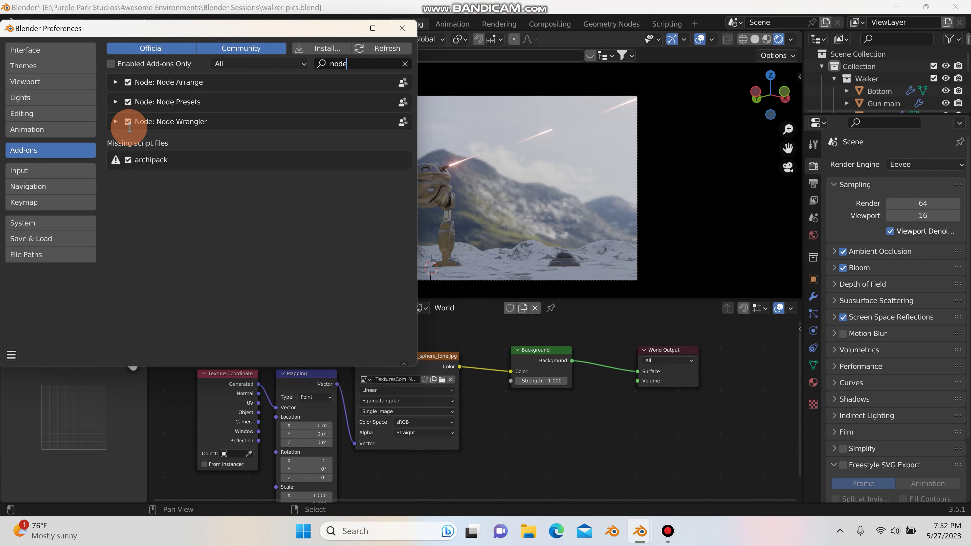
{"action": "left_click", "coordinate": [402, 28]}
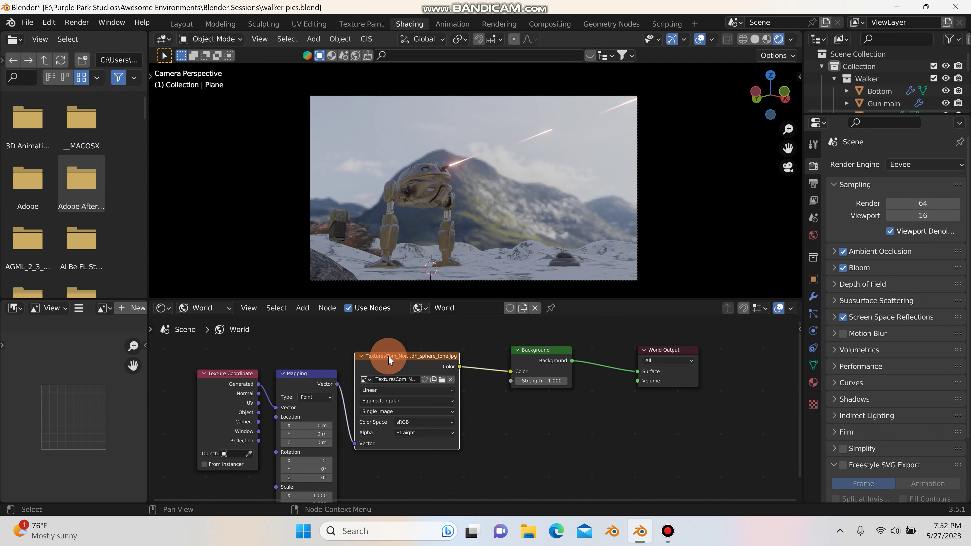
Try a different X scale on the Mapping node and undo the scale changes.
{"action": "scroll", "coordinate": [218, 376], "scroll_direction": "up", "scroll_amount": 2}
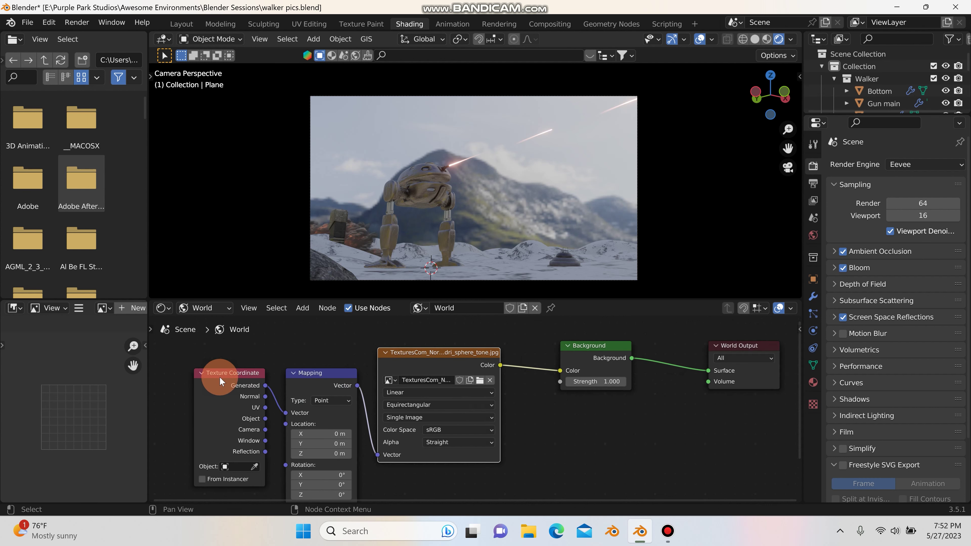
{"action": "scroll", "coordinate": [219, 376], "scroll_direction": "down", "scroll_amount": 1}
{"action": "scroll", "coordinate": [295, 363], "scroll_direction": "down", "scroll_amount": 2}
{"action": "middle_click_drag", "start_coordinate": [301, 360], "coordinate": [325, 338]}
{"action": "scroll", "coordinate": [316, 346], "scroll_direction": "up", "scroll_amount": 2}
{"action": "scroll", "coordinate": [316, 346], "scroll_direction": "down", "scroll_amount": 1}
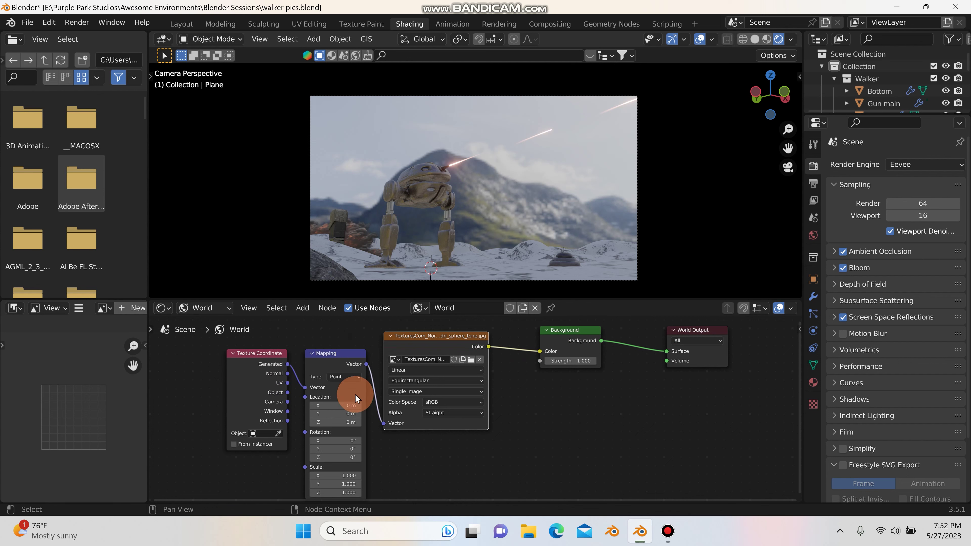
{"action": "scroll", "coordinate": [474, 459], "scroll_direction": "down", "scroll_amount": 1}
{"action": "middle_click_drag", "start_coordinate": [586, 455], "coordinate": [601, 434]}
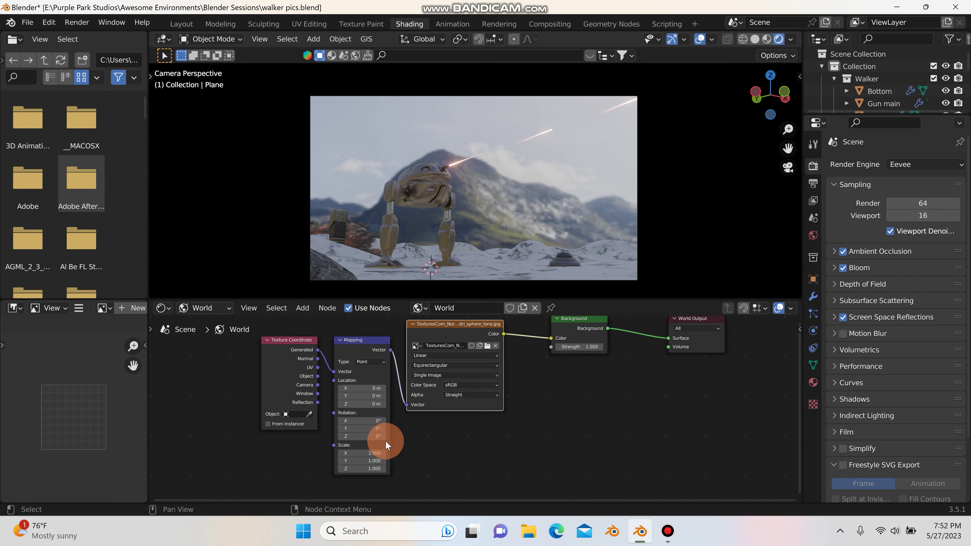
{"action": "left_click_drag", "start_coordinate": [372, 455], "coordinate": [429, 455]}
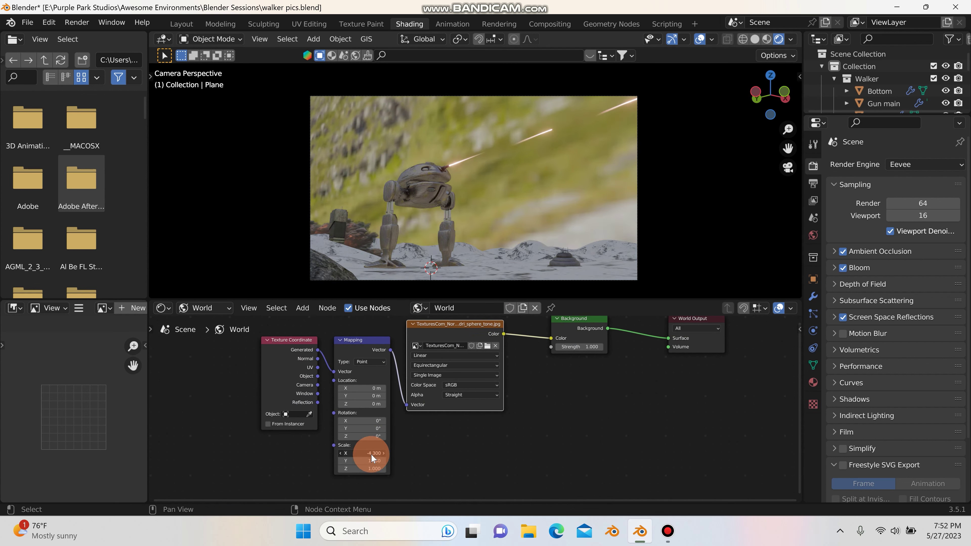
{"action": "key", "text": "ctrl+z"}
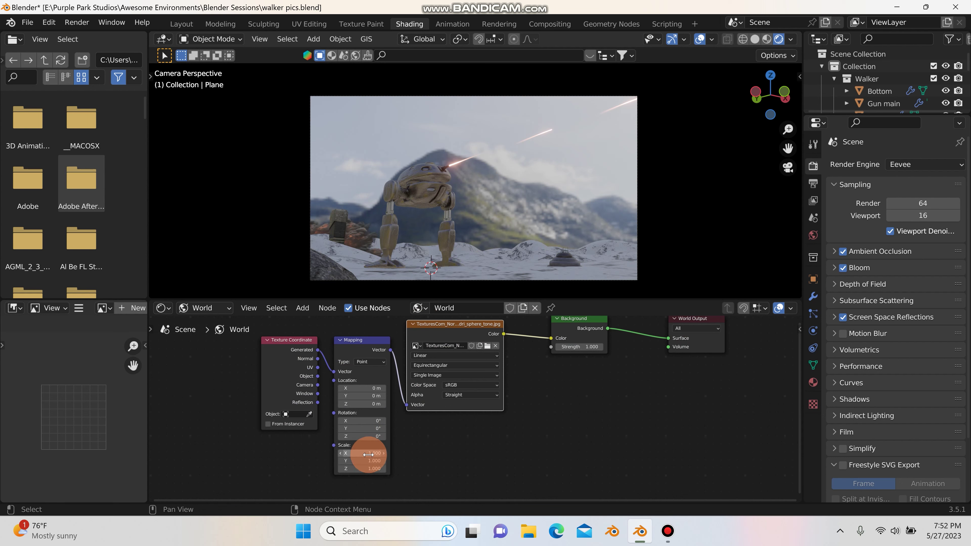
{"action": "mouse_move", "coordinate": [368, 455]}
{"action": "left_mouse_down"}
{"action": "mouse_move", "coordinate": [350, 455]}
{"action": "mouse_move", "coordinate": [382, 454]}
{"action": "mouse_move", "coordinate": [350, 454]}
{"action": "mouse_move", "coordinate": [367, 455]}
{"action": "left_mouse_up"}
{"action": "key", "text": "ctrl+z"}
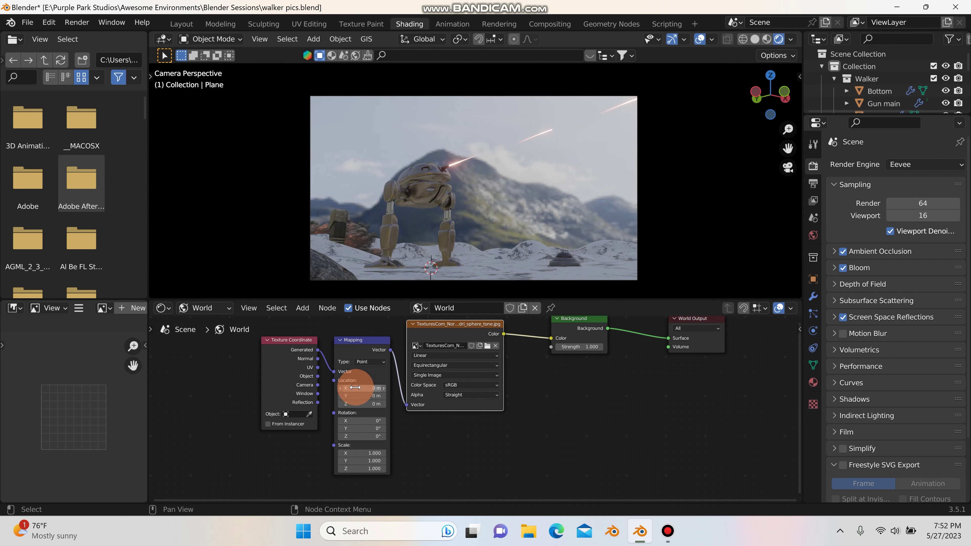
Try shifting the background with the Mapping node's Location values and undo the changes.
{"action": "mouse_move", "coordinate": [369, 407]}
{"action": "left_mouse_down"}
{"action": "mouse_move", "coordinate": [384, 407]}
{"action": "mouse_move", "coordinate": [348, 396]}
{"action": "mouse_move", "coordinate": [356, 389]}
{"action": "left_mouse_up"}
{"action": "right_click", "coordinate": [368, 406]}
{"action": "key", "text": "ctrl+z"}
{"action": "key", "text": "ctrl+z"}
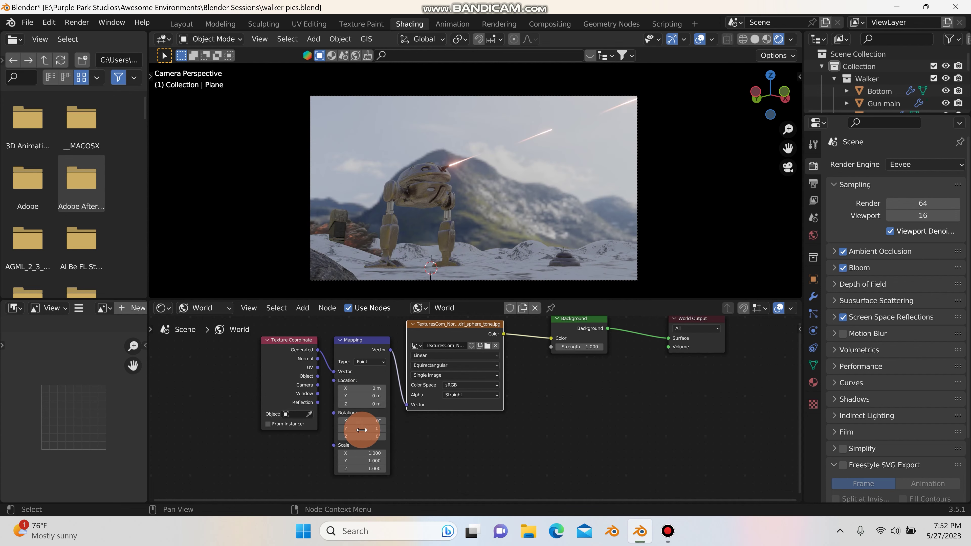
Try a Z rotation of -399° and a Y location of -18 m on the Mapping node, undoing the location change.
{"action": "left_click_drag", "start_coordinate": [359, 440], "coordinate": [366, 440]}
{"action": "left_click_drag", "start_coordinate": [358, 439], "coordinate": [311, 436]}
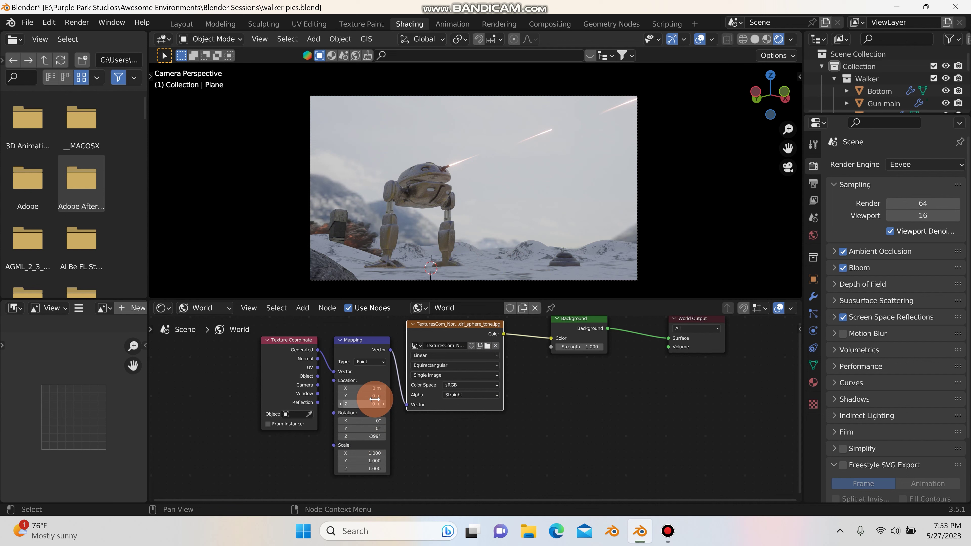
{"action": "left_click_drag", "start_coordinate": [375, 399], "coordinate": [328, 396]}
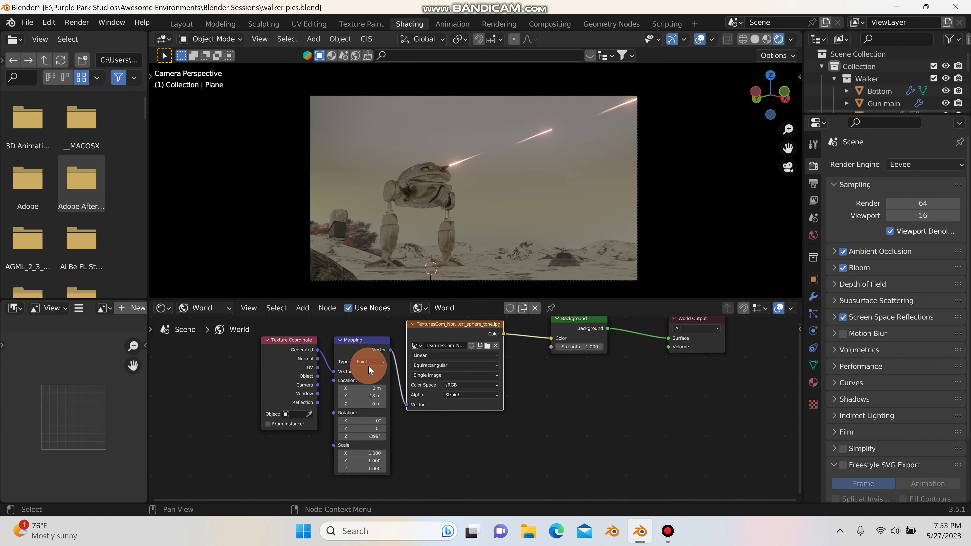
{"action": "key", "text": "ctrl+z"}
Set the Mapping node's X location to -1.33 m and its Z rotation to 130°.
{"action": "mouse_move", "coordinate": [368, 391]}
{"action": "left_mouse_down"}
{"action": "mouse_move", "coordinate": [334, 391]}
{"action": "mouse_move", "coordinate": [364, 391]}
{"action": "left_mouse_up"}
{"action": "left_click_drag", "start_coordinate": [374, 439], "coordinate": [337, 428]}
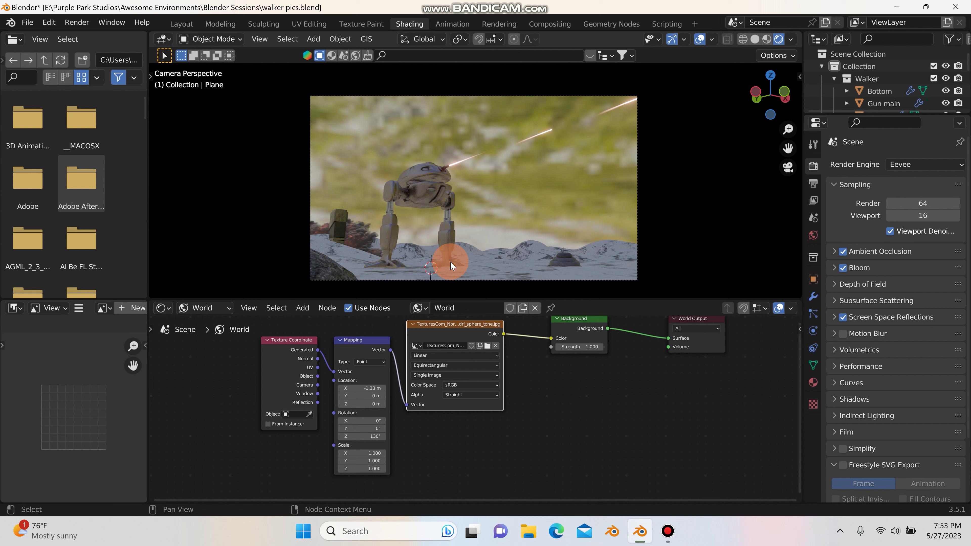
Try a different scale on the Mapping node and undo it together with the last X location and Z rotation changes.
{"action": "key", "text": "ctrl+z"}
{"action": "mouse_move", "coordinate": [384, 465]}
{"action": "left_mouse_down"}
{"action": "mouse_move", "coordinate": [384, 455]}
{"action": "mouse_move", "coordinate": [420, 455]}
{"action": "mouse_move", "coordinate": [366, 453]}
{"action": "left_mouse_up"}
{"action": "key", "text": "ctrl+z"}
{"action": "key", "text": "ctrl+z"}
{"action": "key", "text": "ctrl+z"}
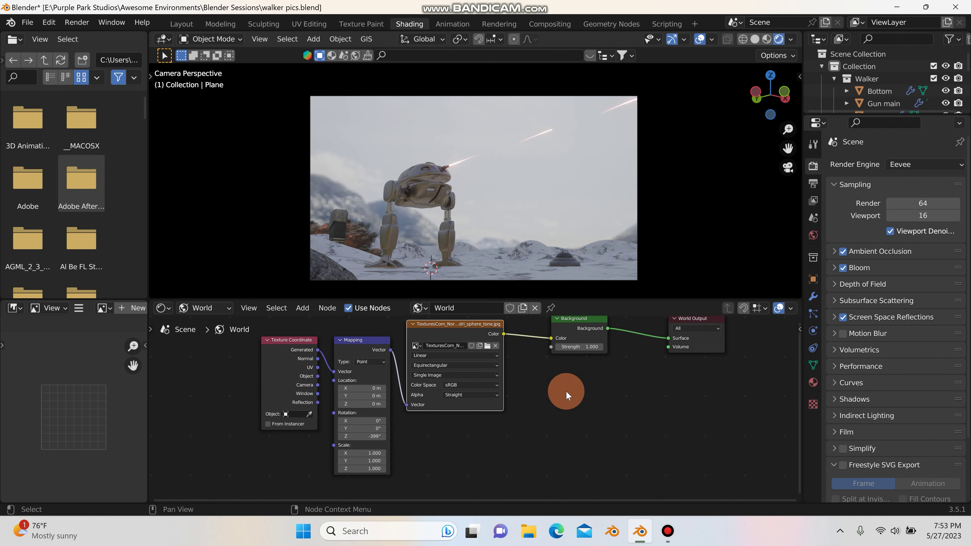
Move the Texture Coordinate, Mapping and environment texture nodes together away from the Background node to make room between them.
{"action": "scroll", "coordinate": [554, 416], "scroll_direction": "down", "scroll_amount": 4}
{"action": "left_click_drag", "start_coordinate": [304, 343], "coordinate": [488, 400]}
{"action": "left_click_drag", "start_coordinate": [483, 365], "coordinate": [372, 389]}
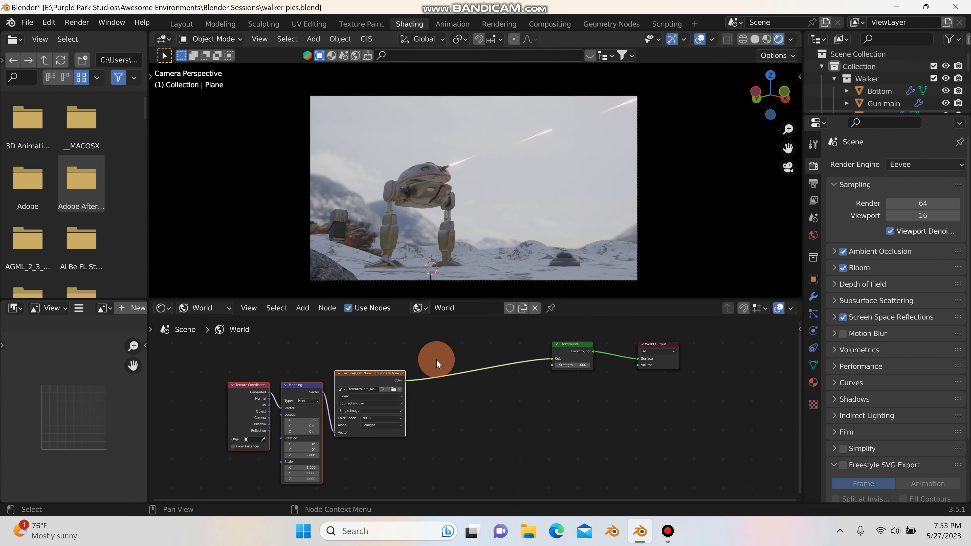
Add a Hue Saturation Value node on the link between the environment texture and the Background node.
{"action": "key", "text": "shift+a"}
{"action": "left_click", "coordinate": [449, 348]}
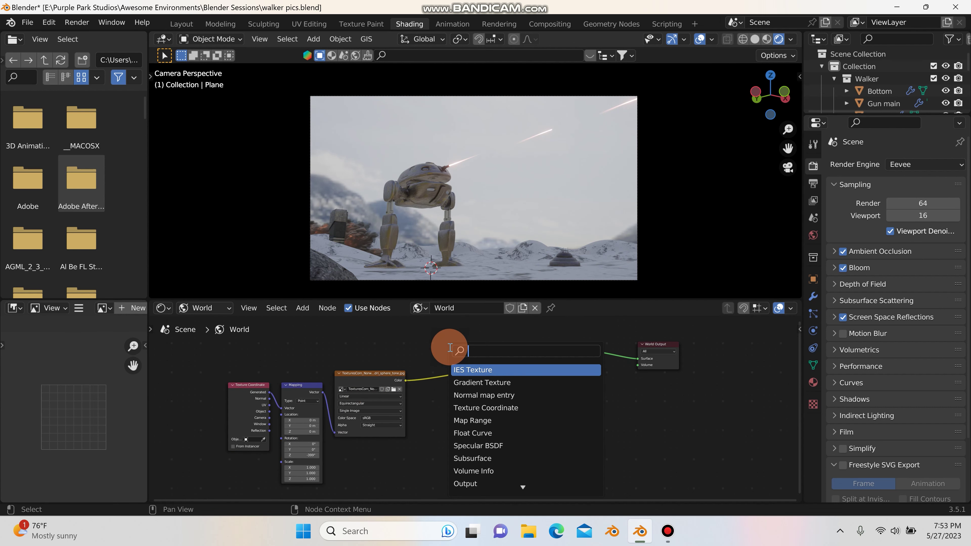
{"action": "type", "text": "hue"}
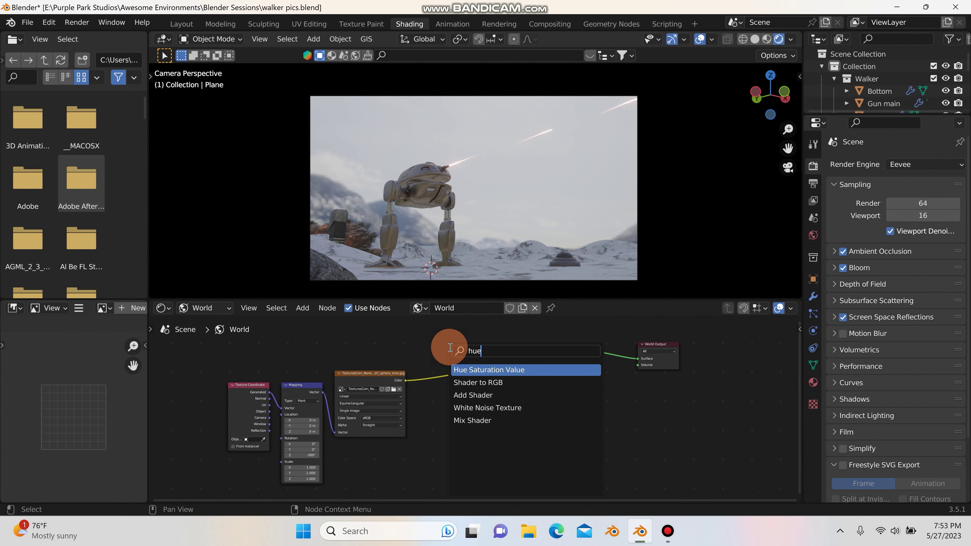
{"action": "left_click", "coordinate": [480, 370]}
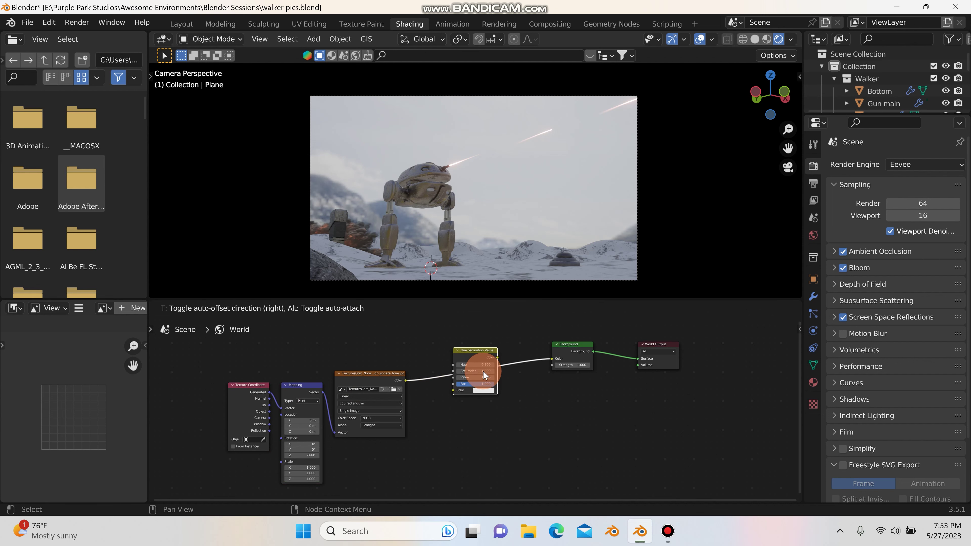
{"action": "left_click", "coordinate": [484, 384]}
Try a Saturation of 0 and then 0.1 on the Hue Saturation Value node.
{"action": "scroll", "coordinate": [493, 392], "scroll_direction": "up", "scroll_amount": 3}
{"action": "scroll", "coordinate": [501, 397], "scroll_direction": "up", "scroll_amount": 3}
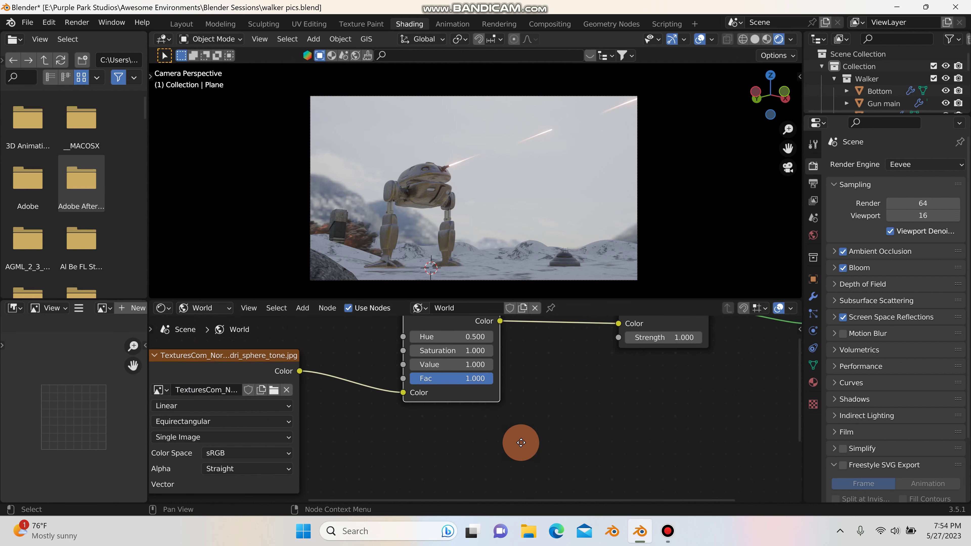
{"action": "left_click_drag", "start_coordinate": [464, 393], "coordinate": [425, 393]}
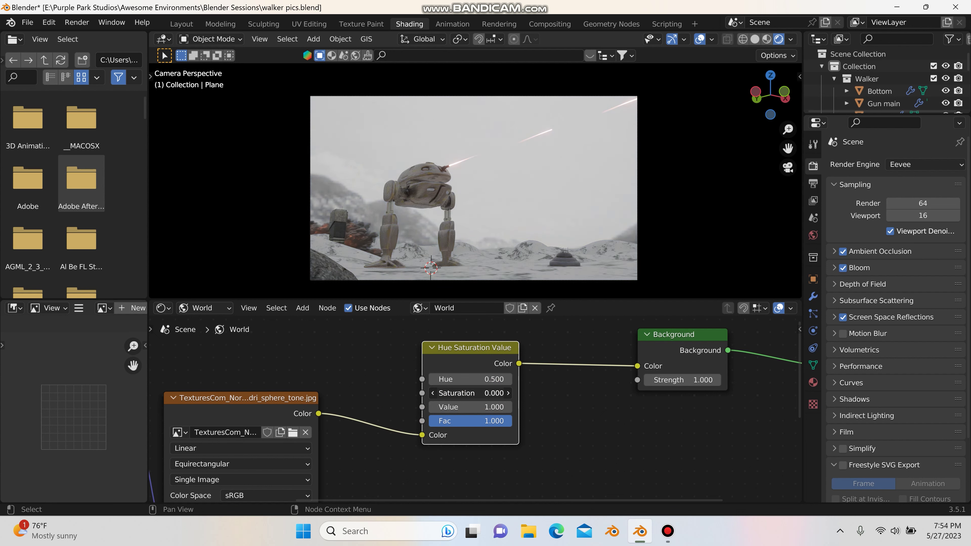
{"action": "left_click", "coordinate": [482, 392]}
{"action": "type", "text": "0.1"}
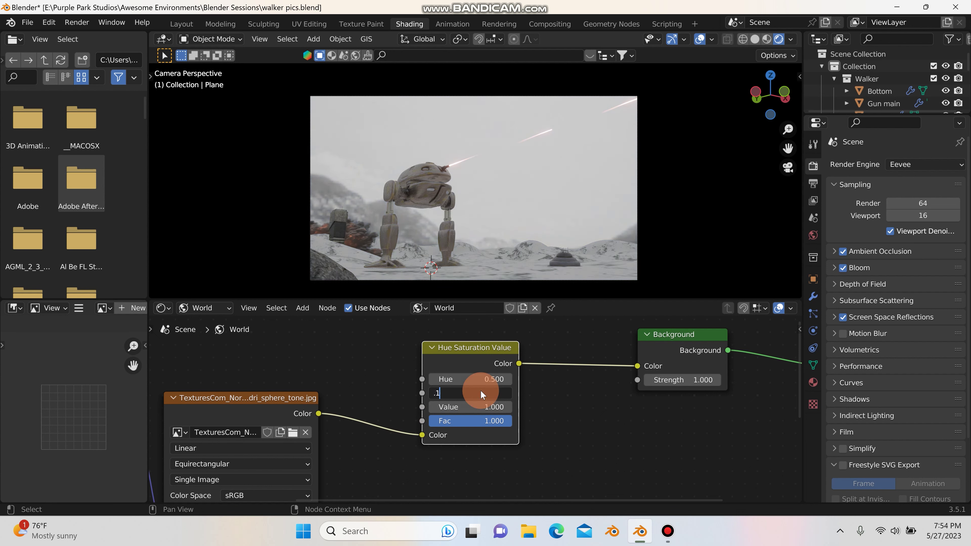
{"action": "key", "text": "Return"}
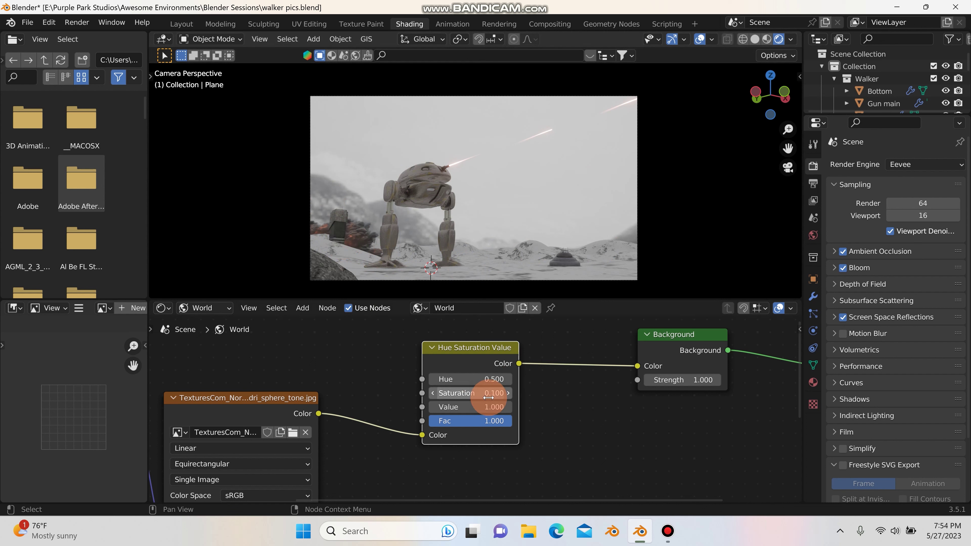
{"action": "left_click_drag", "start_coordinate": [462, 381], "coordinate": [467, 378], "text": "shift"}
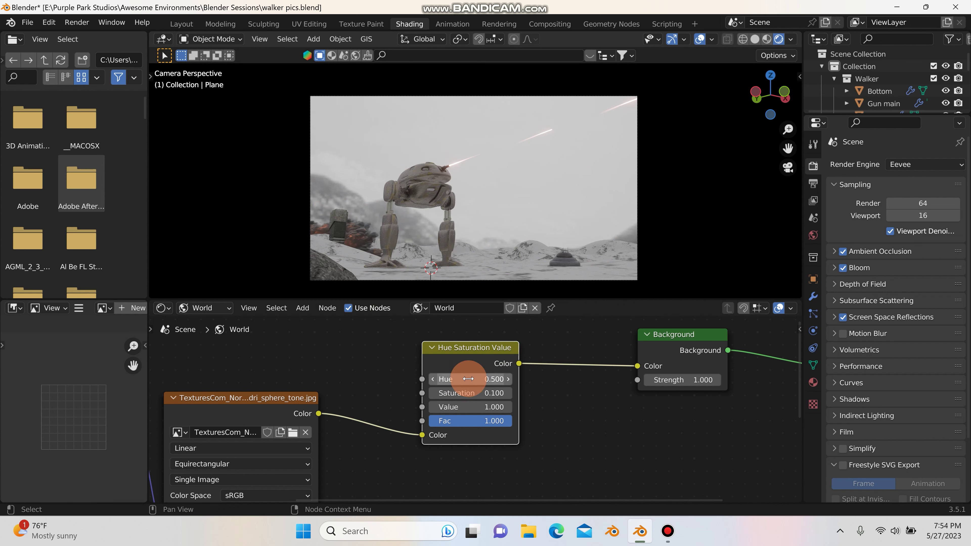
Set the Saturation to 1, try a different saturation and undo that adjustment.
{"action": "left_click", "coordinate": [495, 393]}
{"action": "type", "text": "1"}
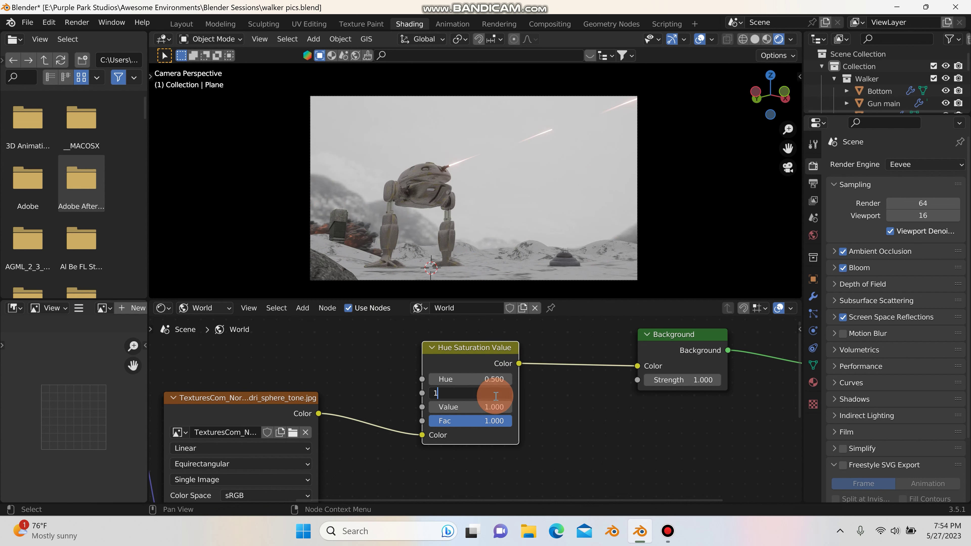
{"action": "key", "text": "Return"}
{"action": "left_click_drag", "start_coordinate": [495, 396], "coordinate": [578, 396]}
{"action": "key", "text": "ctrl+z"}
Set the Hue Saturation Value node's Hue to 1.000 and its Saturation to 0.300.
{"action": "left_click_drag", "start_coordinate": [472, 379], "coordinate": [567, 378]}
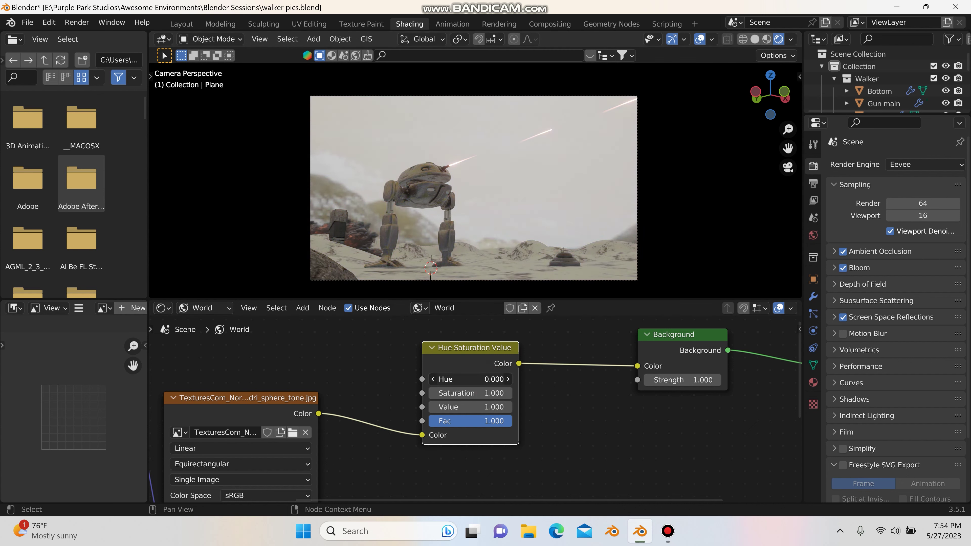
{"action": "left_click_drag", "start_coordinate": [568, 379], "coordinate": [547, 379], "text": "shift"}
{"action": "key", "text": "ctrl+z"}
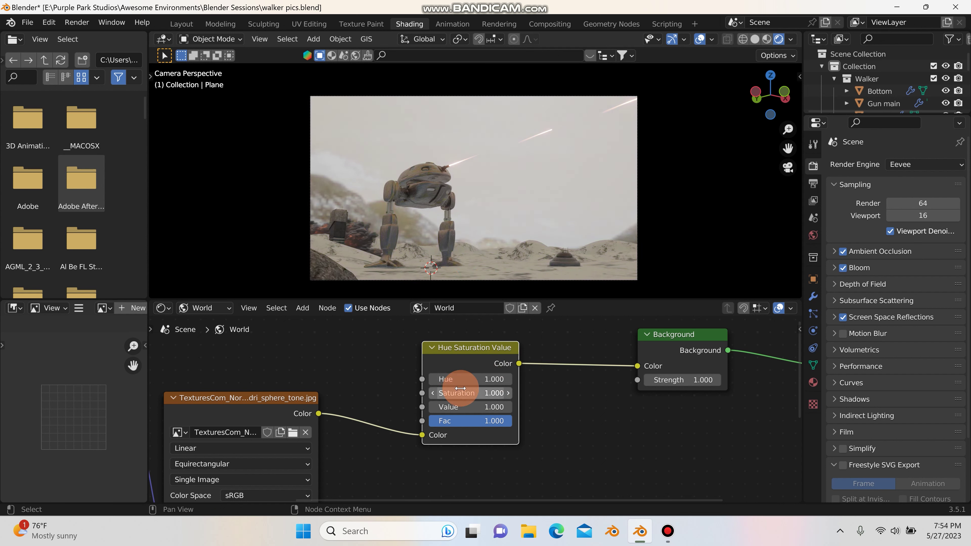
{"action": "mouse_move", "coordinate": [471, 394]}
{"action": "left_mouse_down"}
{"action": "mouse_move", "coordinate": [436, 394]}
{"action": "mouse_move", "coordinate": [484, 393]}
{"action": "left_mouse_up"}
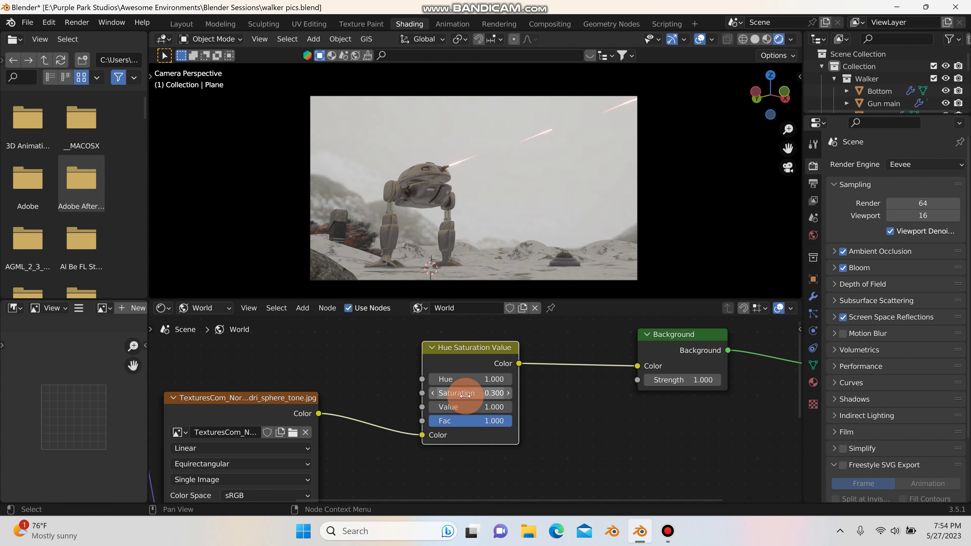
Try a Value of 2.000 on the Hue Saturation Value node, undo it, and try adjusting Fac.
{"action": "left_click_drag", "start_coordinate": [493, 407], "coordinate": [520, 407]}
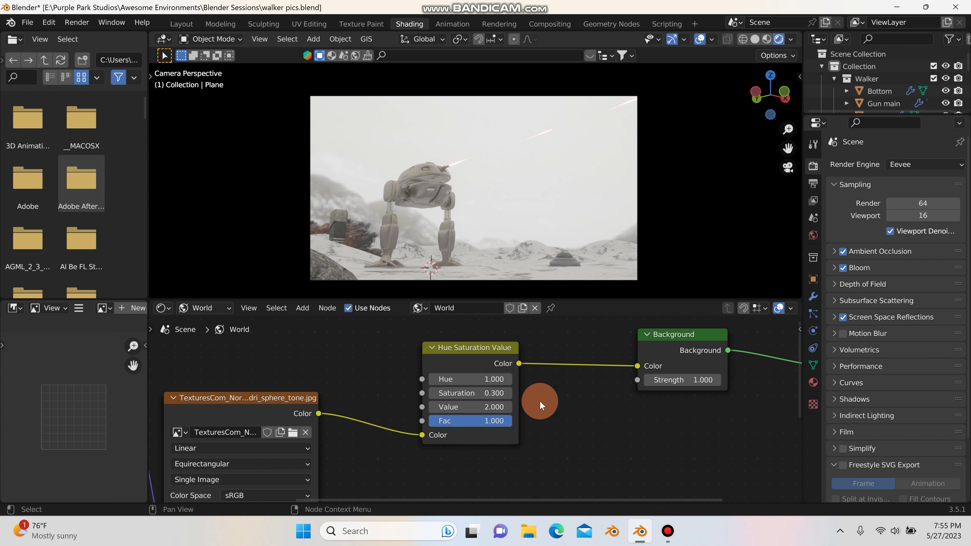
{"action": "key", "text": "ctrl+z"}
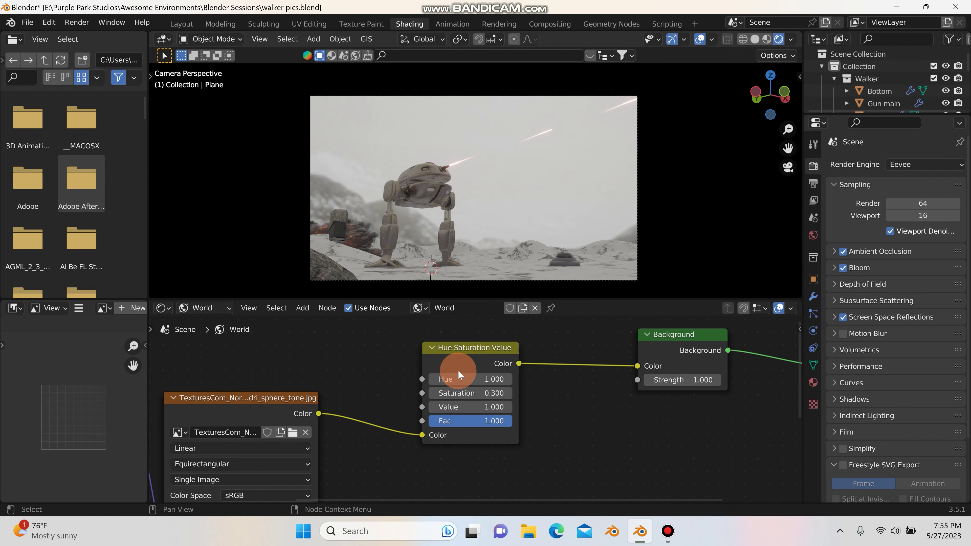
{"action": "mouse_move", "coordinate": [496, 423]}
{"action": "left_mouse_down"}
{"action": "mouse_move", "coordinate": [411, 423]}
{"action": "mouse_move", "coordinate": [512, 420]}
{"action": "left_mouse_up"}
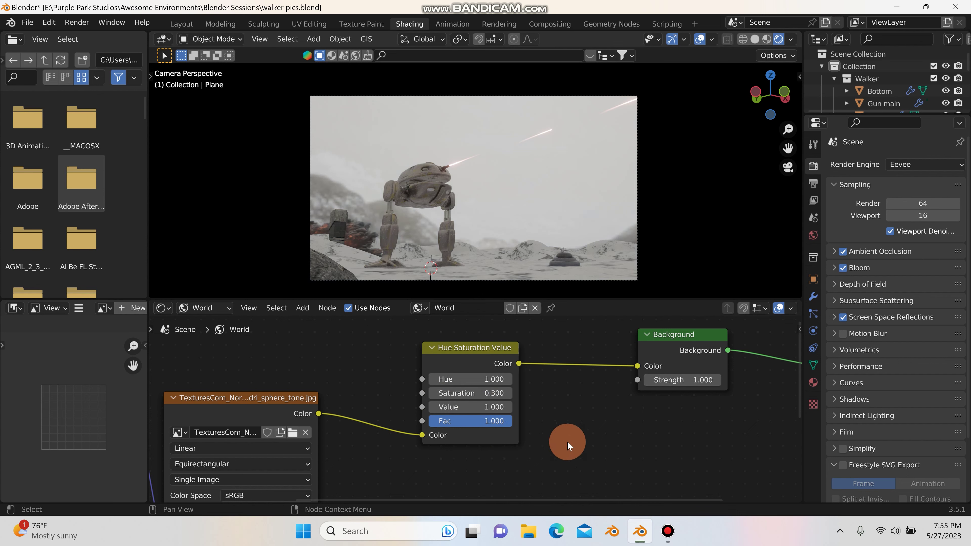
Examine the world node chain from Texture Coordinate through Mapping, environment texture and Hue Saturation Value to Background and World Output.
{"action": "key", "text": "Home"}
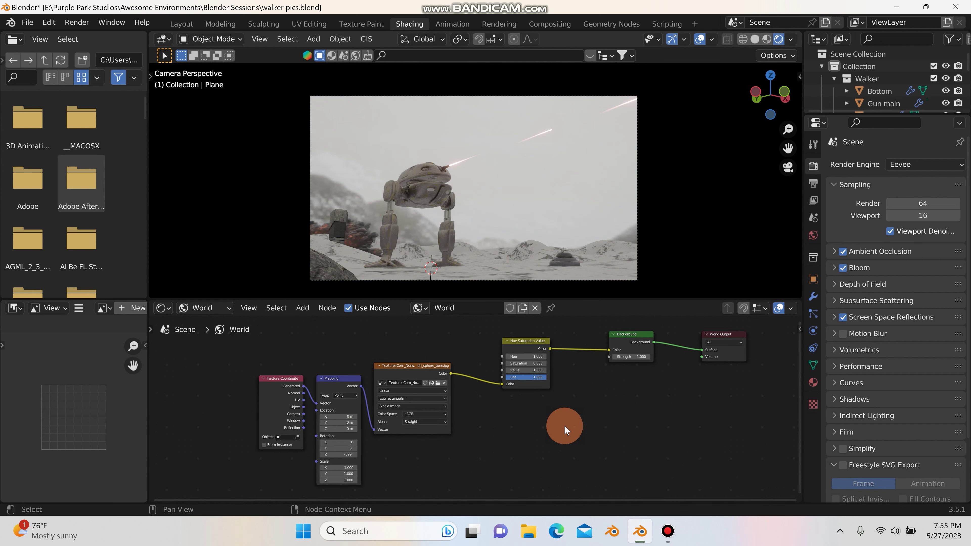
{"action": "scroll", "coordinate": [383, 380], "scroll_direction": "up", "scroll_amount": 2}
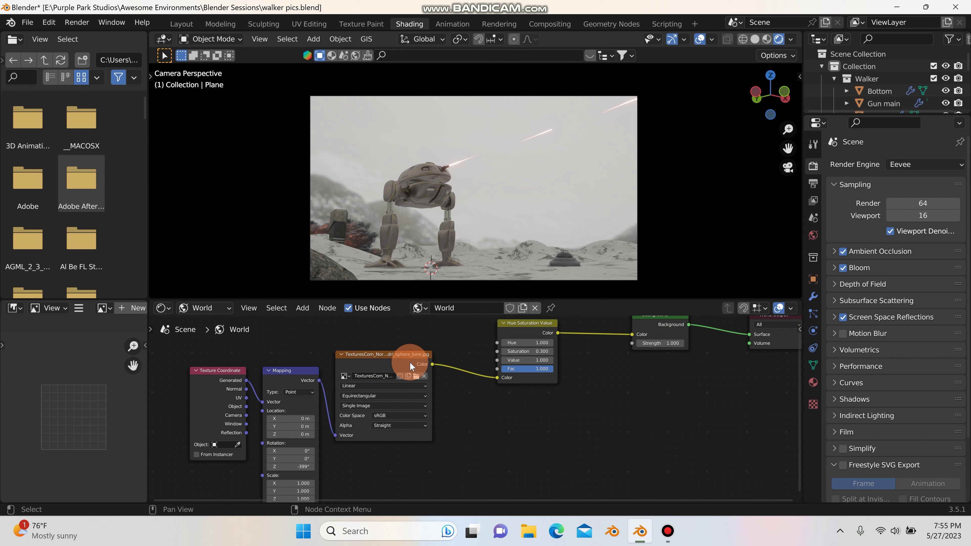
{"action": "left_click", "coordinate": [217, 385]}
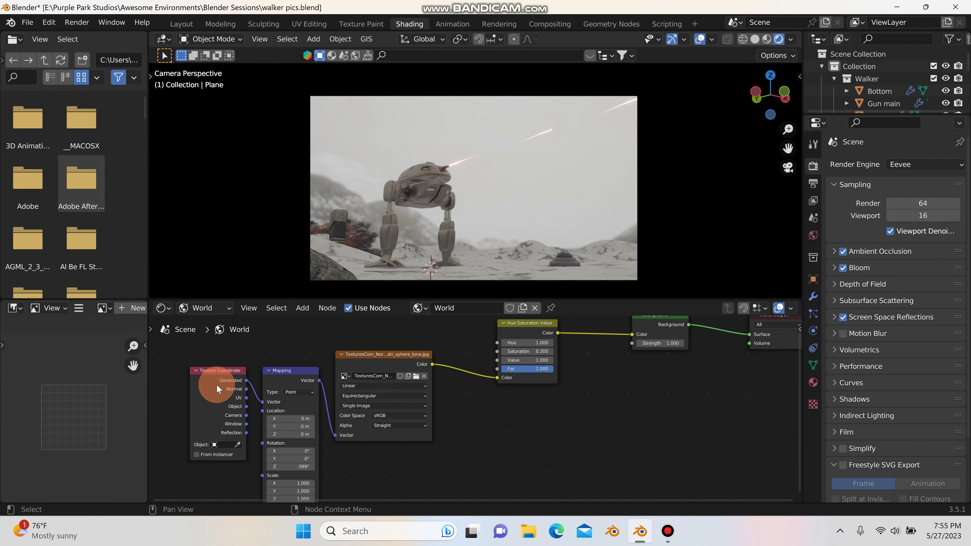
{"action": "scroll", "coordinate": [279, 382], "scroll_direction": "down", "scroll_amount": 1}
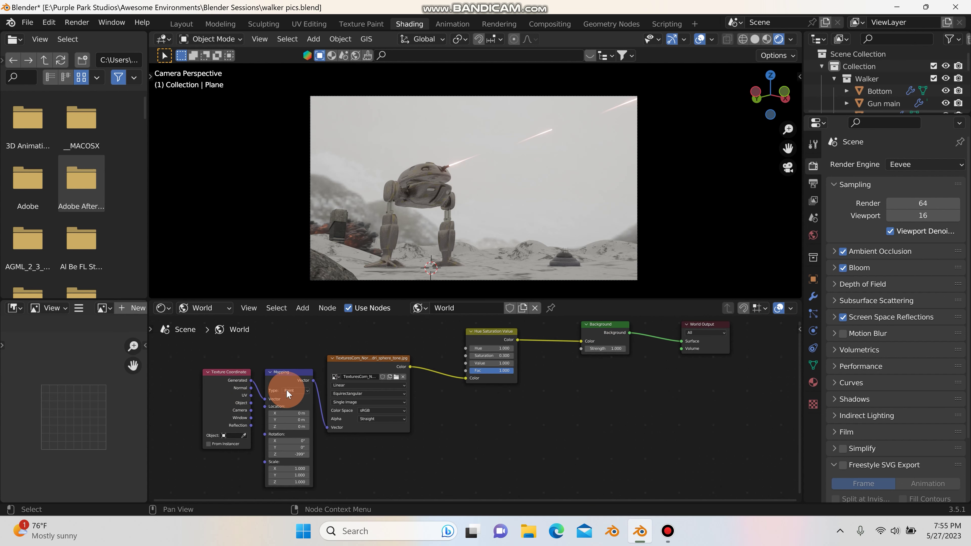
{"action": "scroll", "coordinate": [298, 436], "scroll_direction": "up", "scroll_amount": 2}
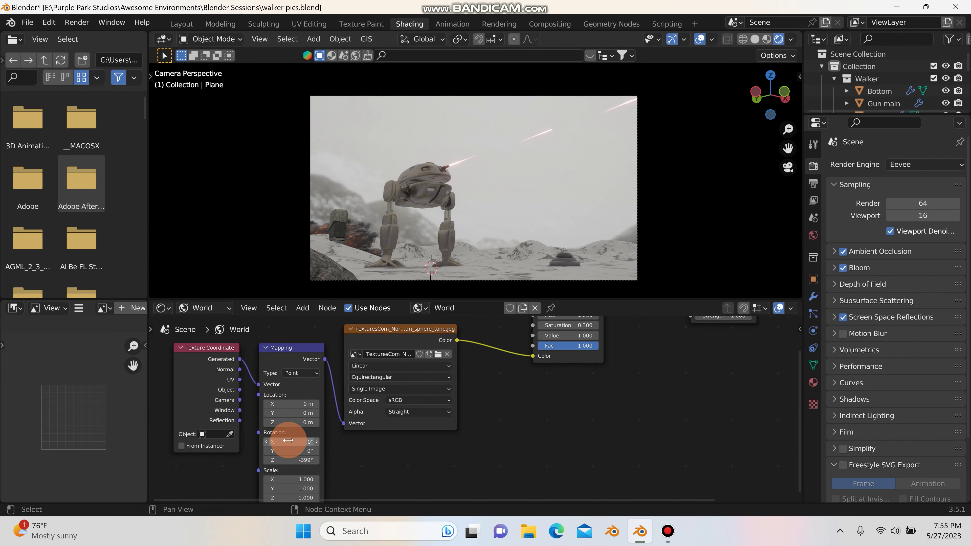
{"action": "scroll", "coordinate": [445, 410], "scroll_direction": "down", "scroll_amount": 5}
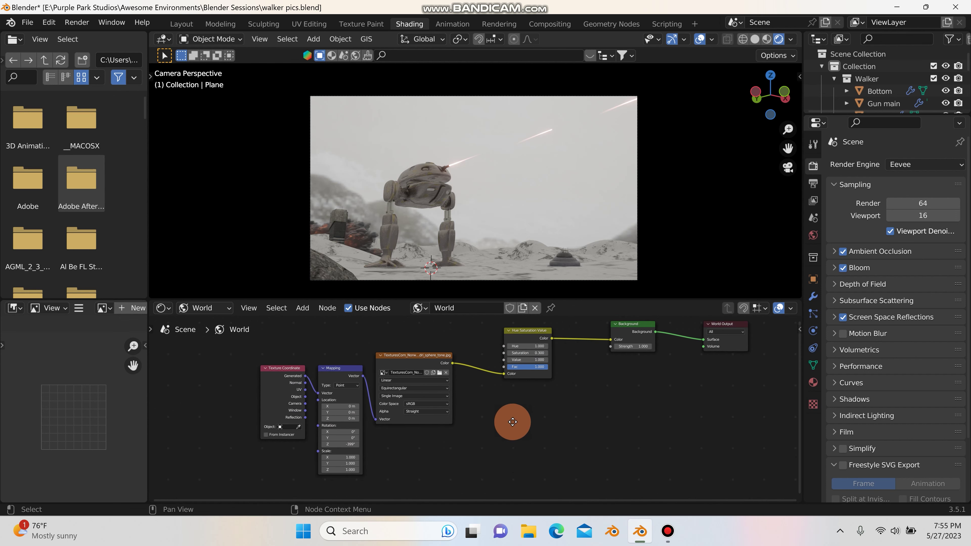
{"action": "middle_click_drag", "start_coordinate": [512, 423], "coordinate": [483, 451]}
{"action": "scroll", "coordinate": [524, 360], "scroll_direction": "up", "scroll_amount": 5}
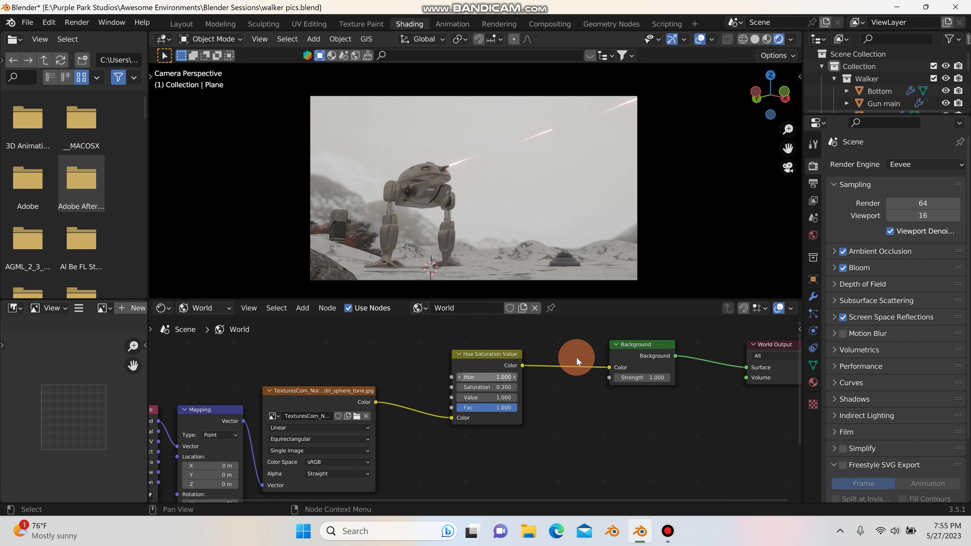
{"action": "scroll", "coordinate": [568, 363], "scroll_direction": "down", "scroll_amount": 1}
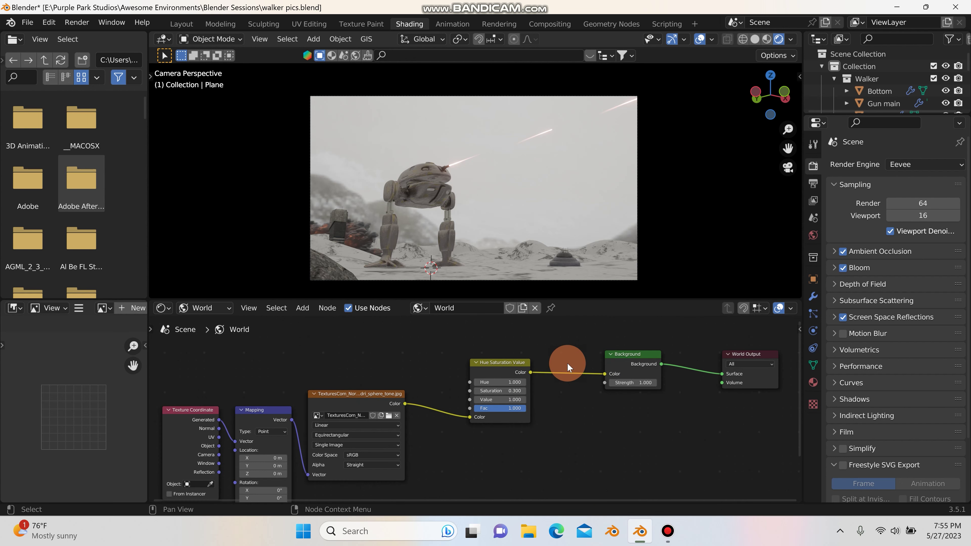